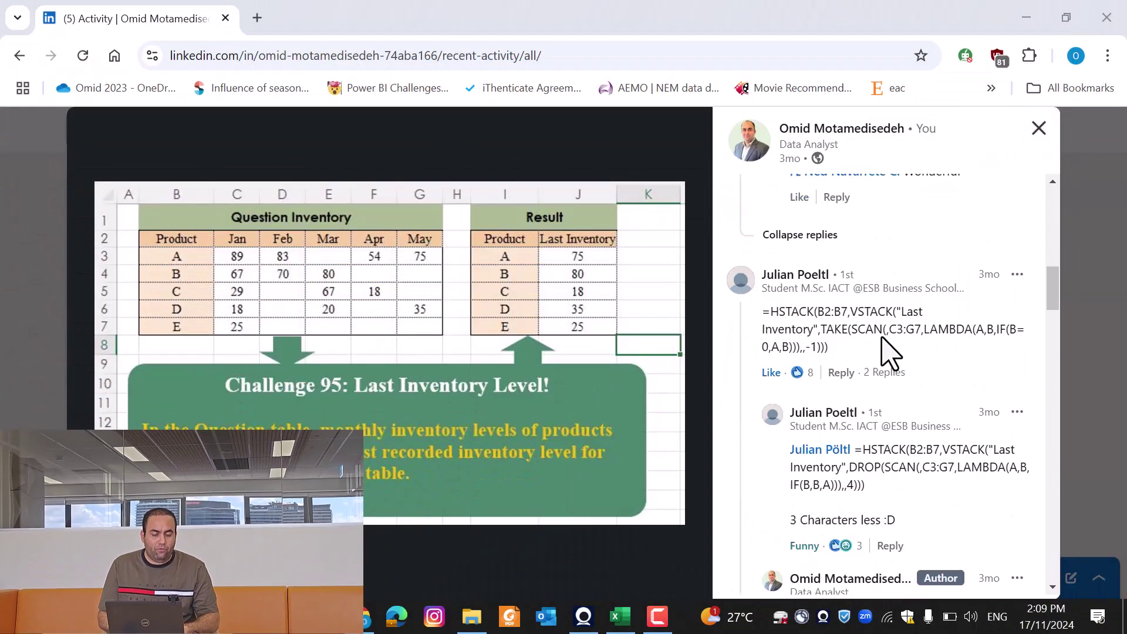
pyautogui.scroll(-5, 889, 352)
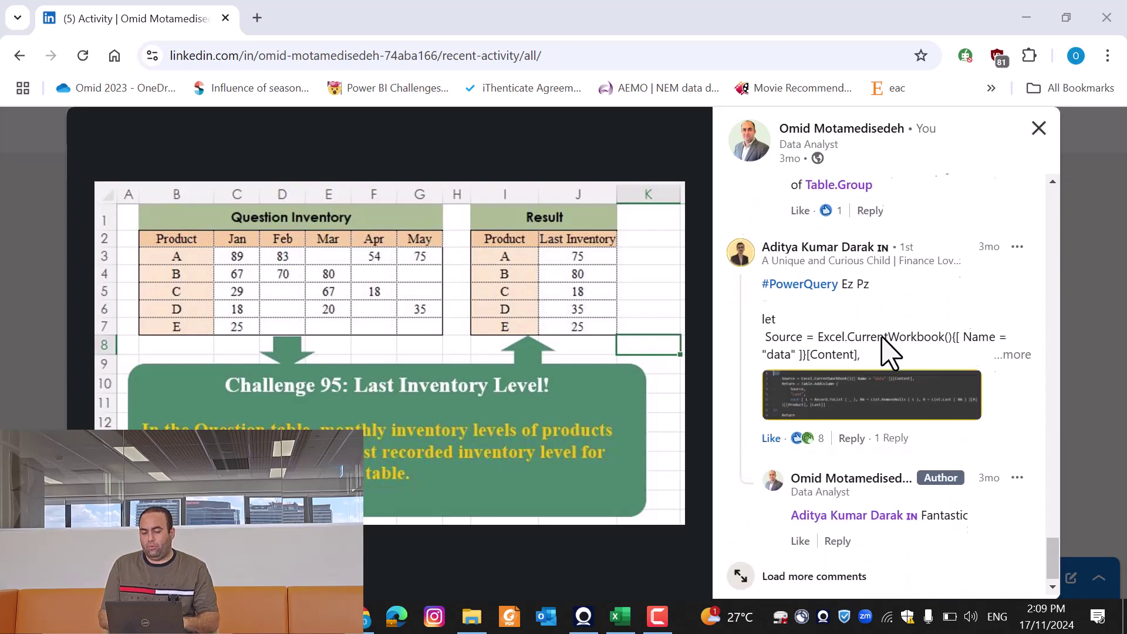
# - Scroll through the Challenge 95 comments, then switch to Table1 in Excel's Power Query Editor
pyautogui.scroll(8, 889, 352)
pyautogui.scroll(10, 889, 352)
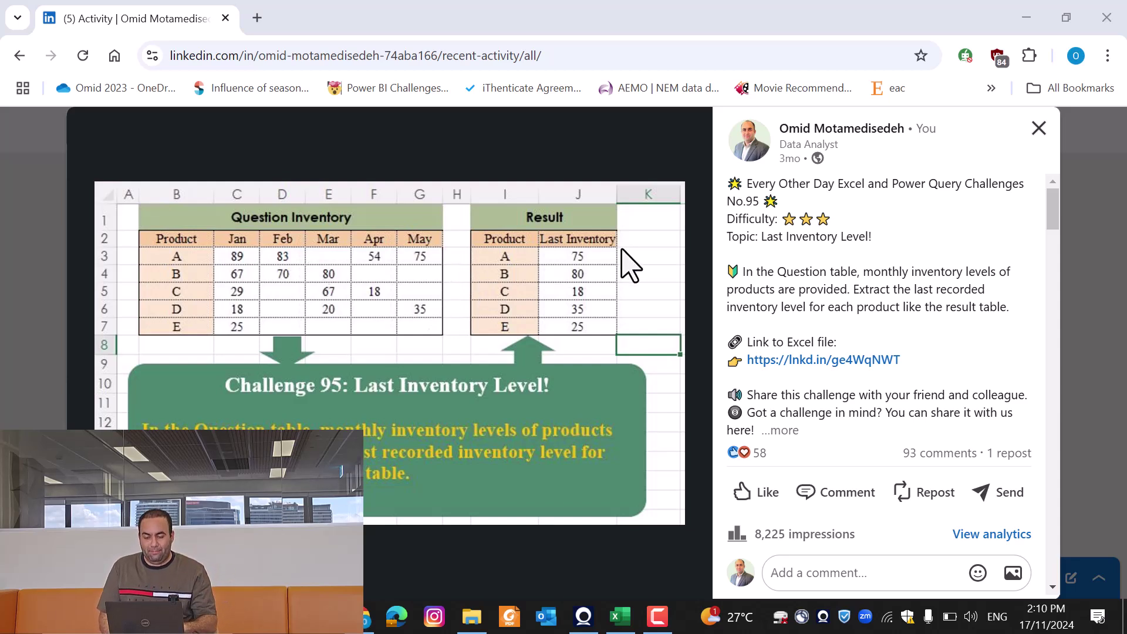
pyautogui.click(620, 616)
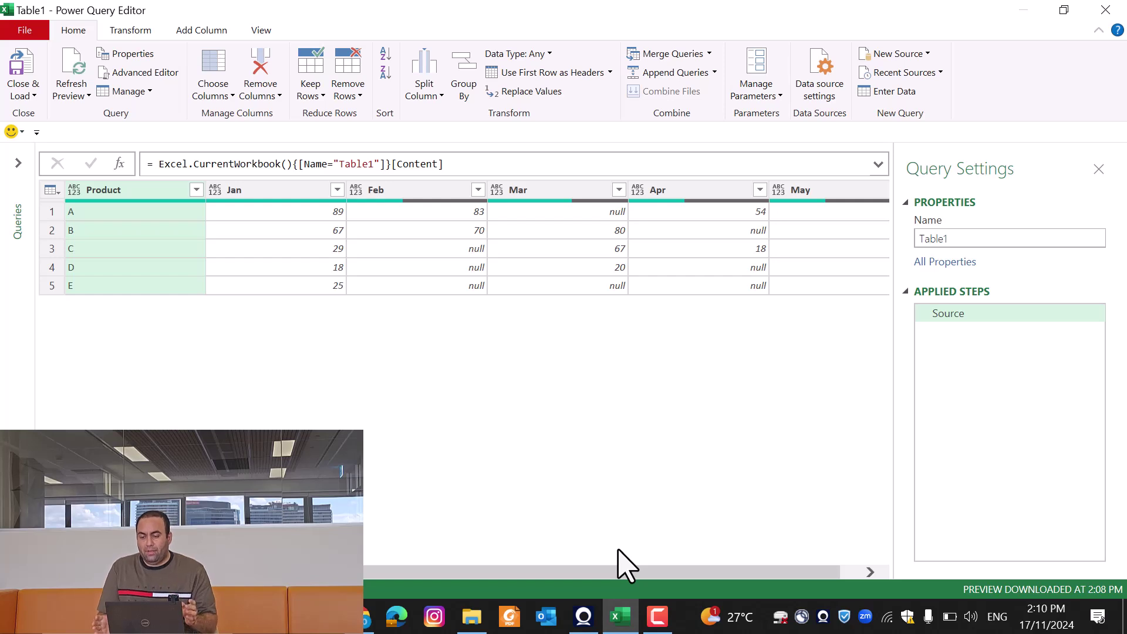
# - Unpivot other columns around Product, then group by Product with Count Rows (A 4, B–D 3, E 1)
pyautogui.rightClick(129, 194)
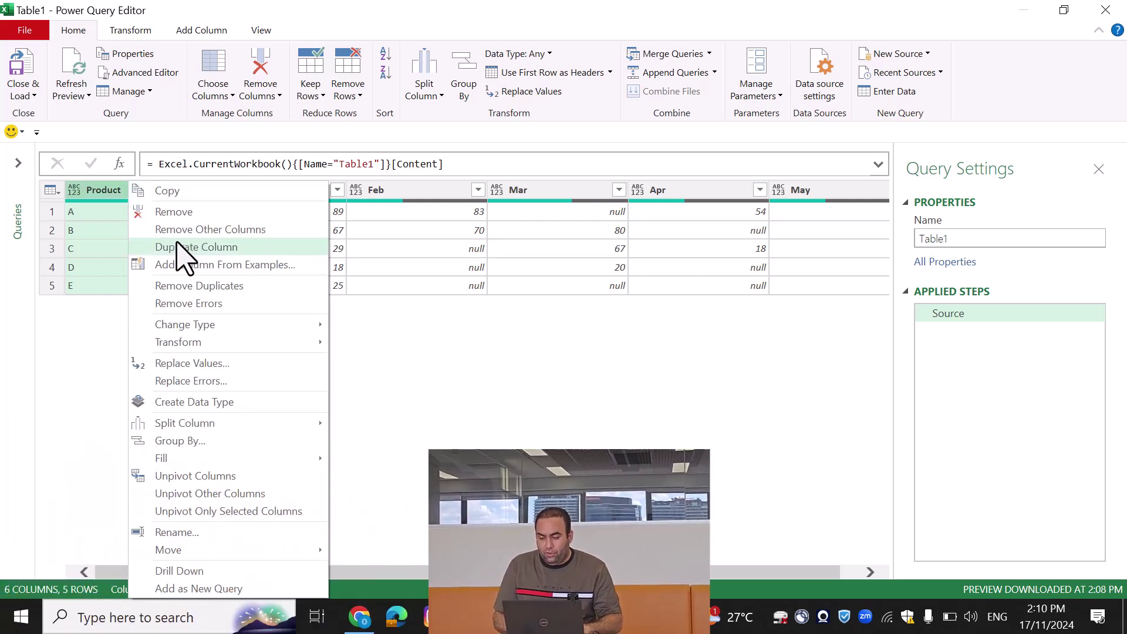
pyautogui.click(221, 493)
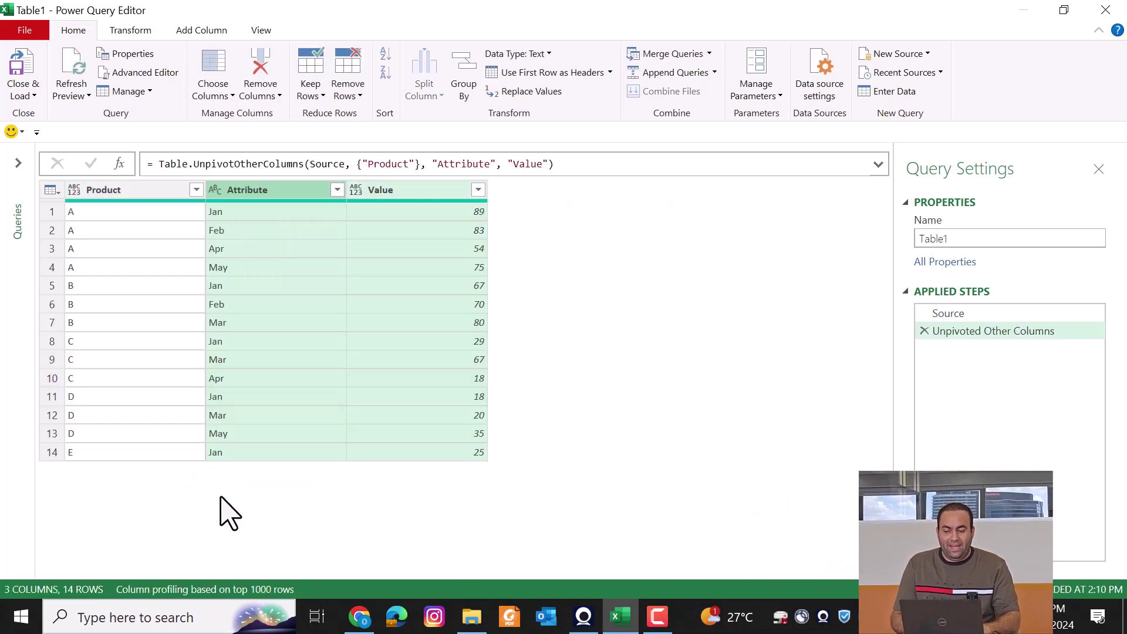
pyautogui.click(112, 191)
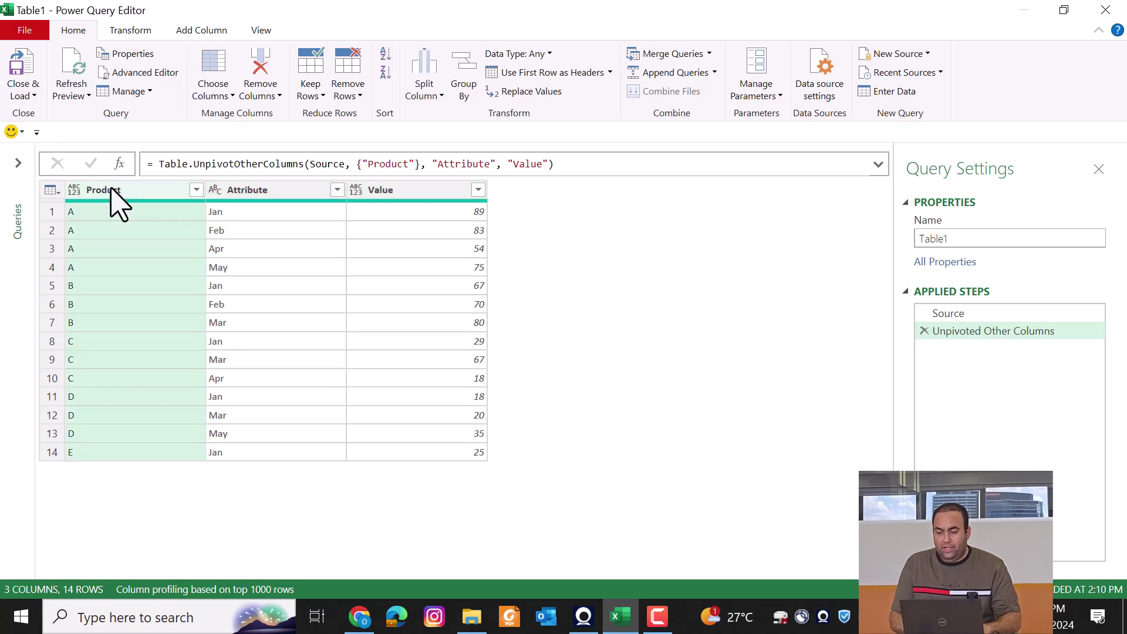
pyautogui.rightClick(113, 190)
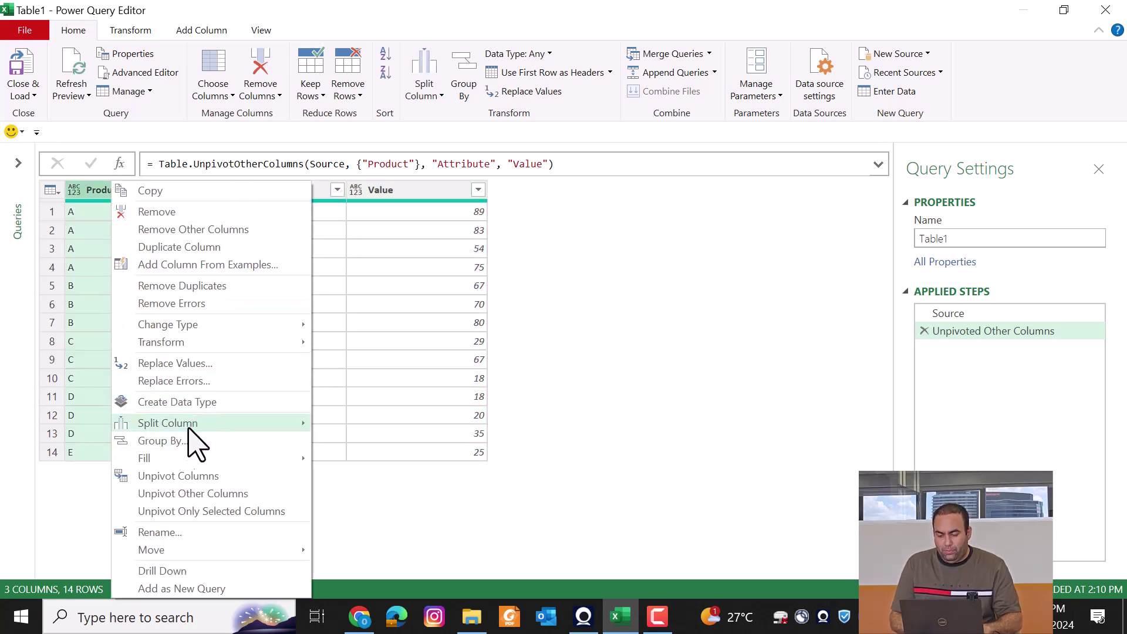
pyautogui.click(179, 441)
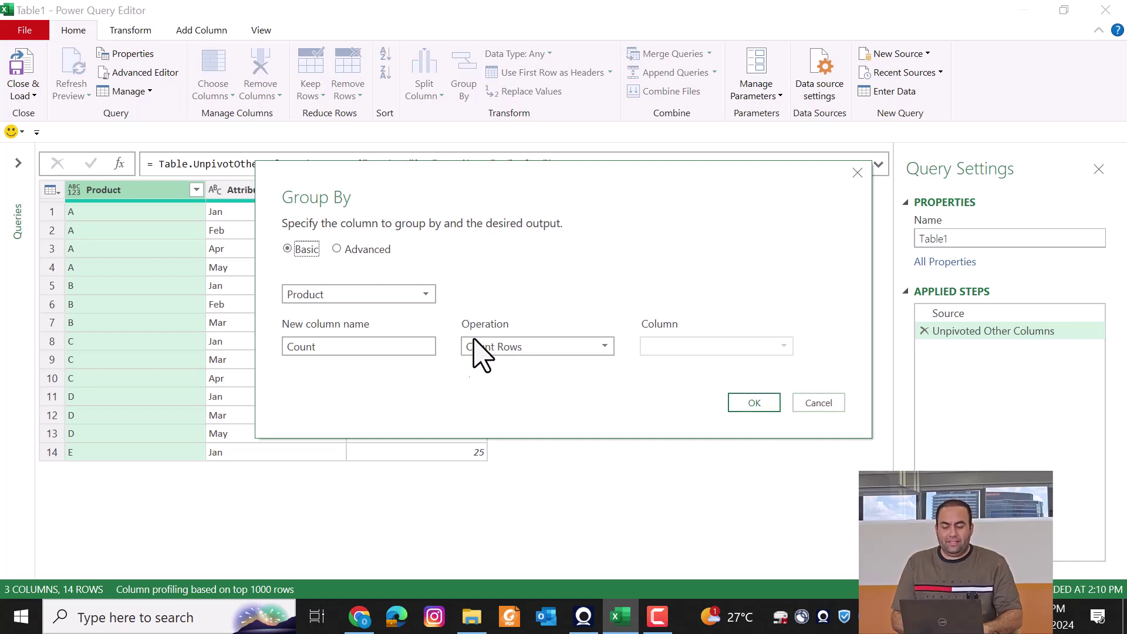
pyautogui.click(763, 403)
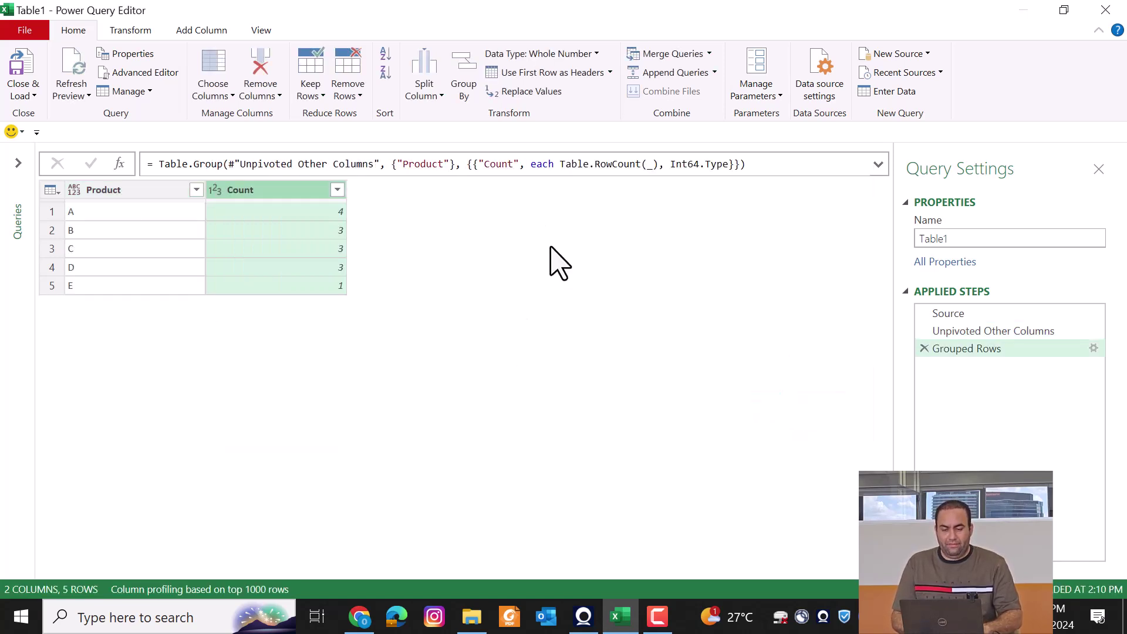
# - In the expanded formula bar, rename the grouped Count column to 'Last Inventory'
pyautogui.click(878, 165)
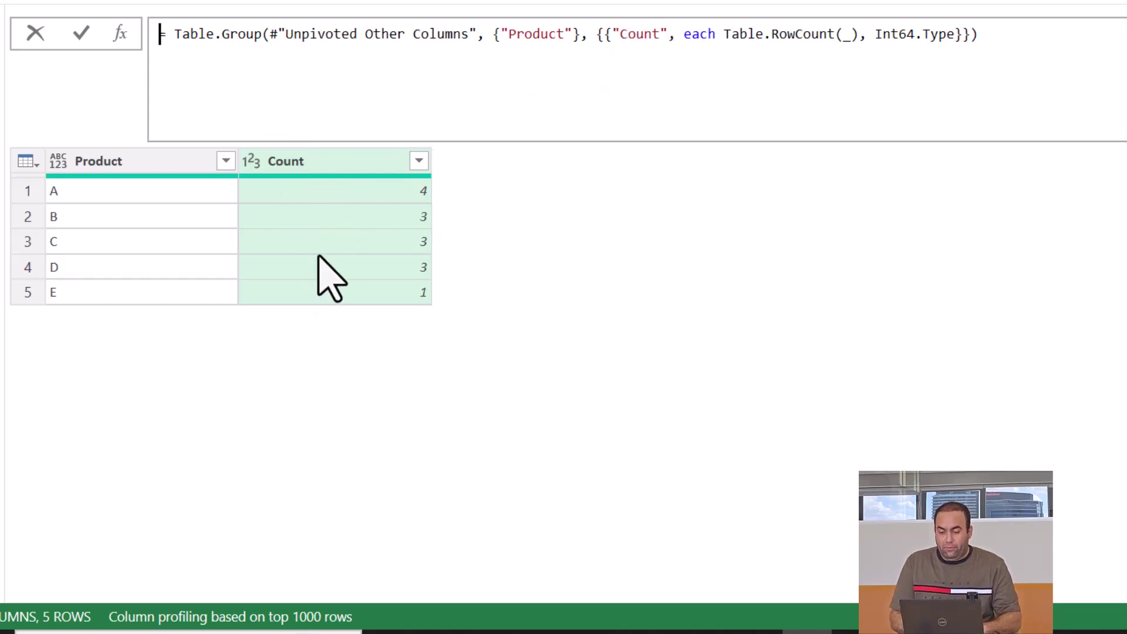
pyautogui.doubleClick(641, 33)
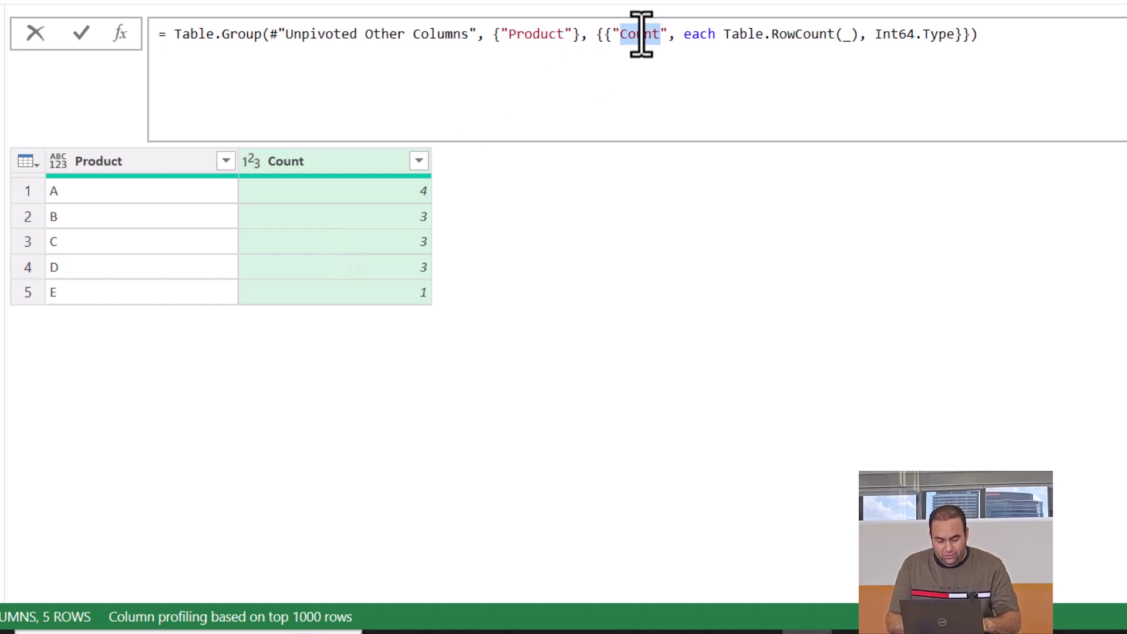
pyautogui.write('Last I')
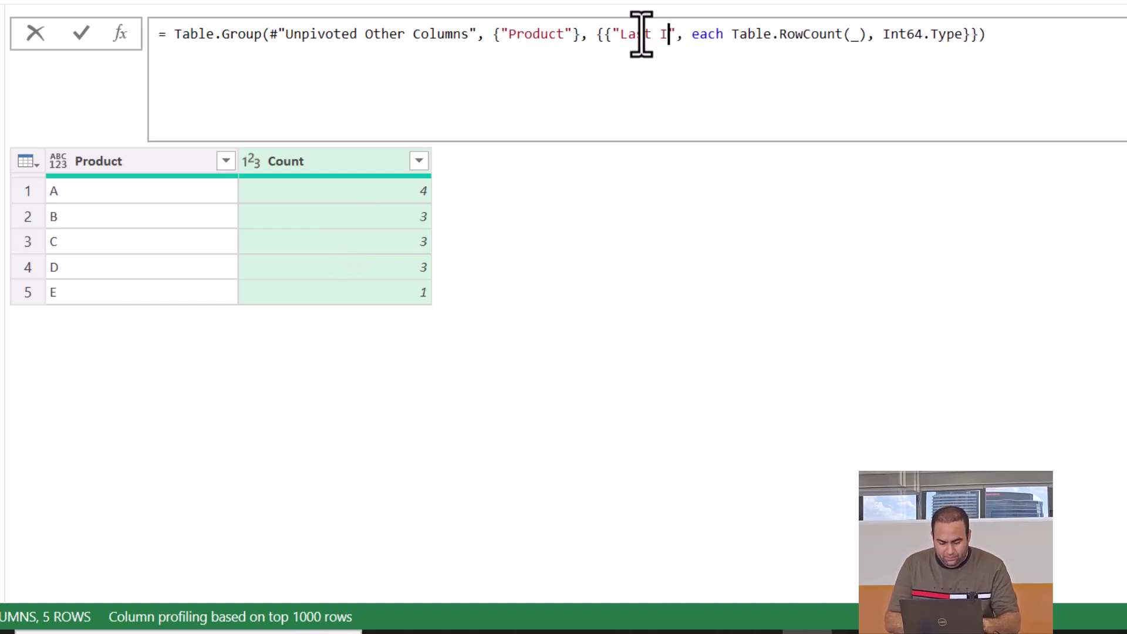
pyautogui.write('nventory')
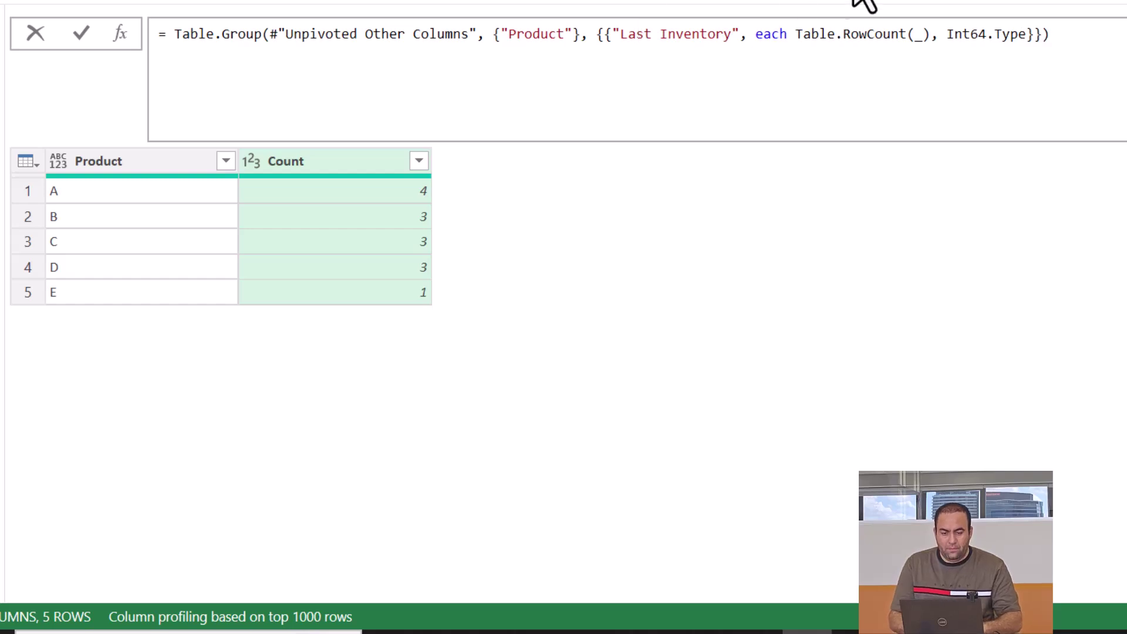
# - Replace Table.RowCount(_) with _ and remove Int64.Type so each product gets its nested table
pyautogui.moveTo(794, 33); pyautogui.dragTo(930, 35)
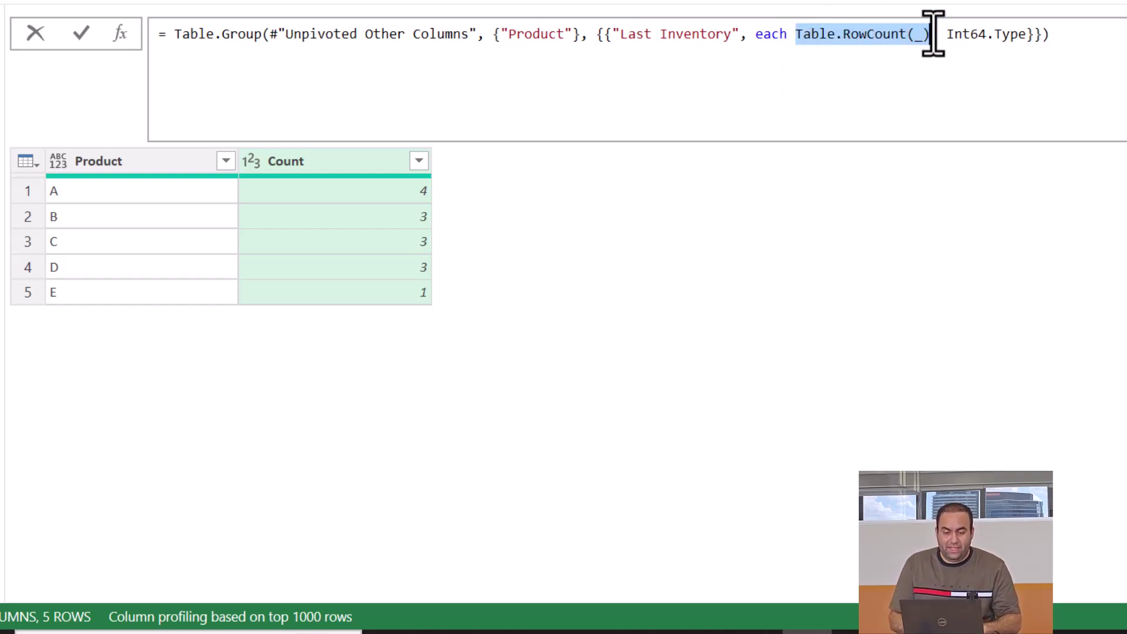
pyautogui.click(947, 36)
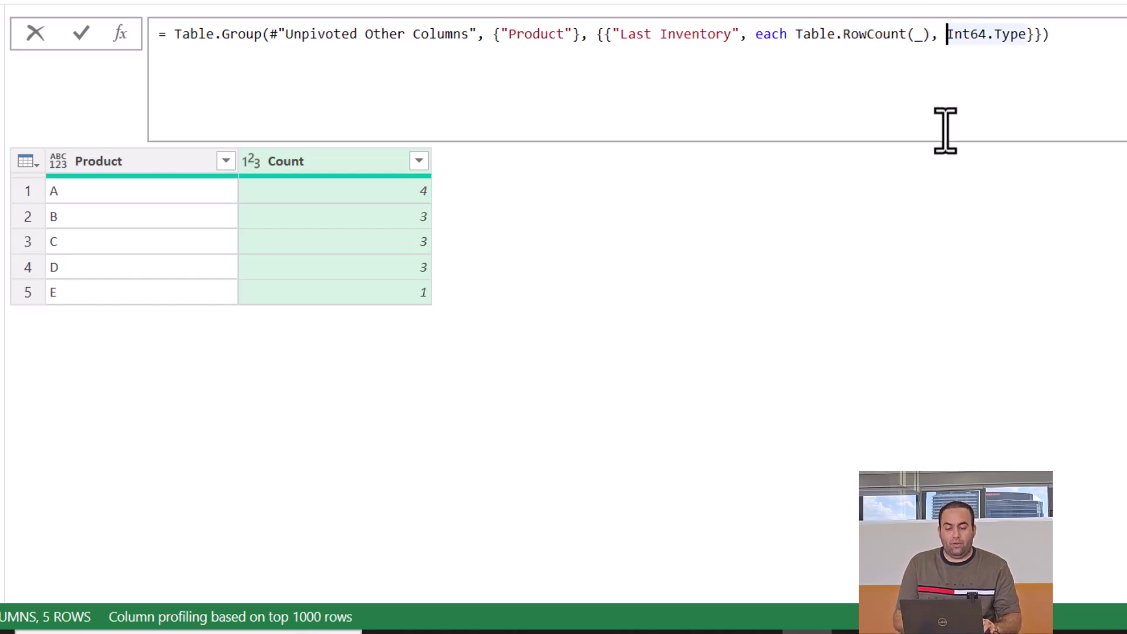
pyautogui.hotkey('ctrl', 'shift', 'Right')
pyautogui.hotkey('ctrl', 'shift', 'Right')
pyautogui.hotkey('ctrl', 'shift', 'Right')
pyautogui.press('BackSpace')
pyautogui.press('BackSpace')
pyautogui.press('BackSpace')
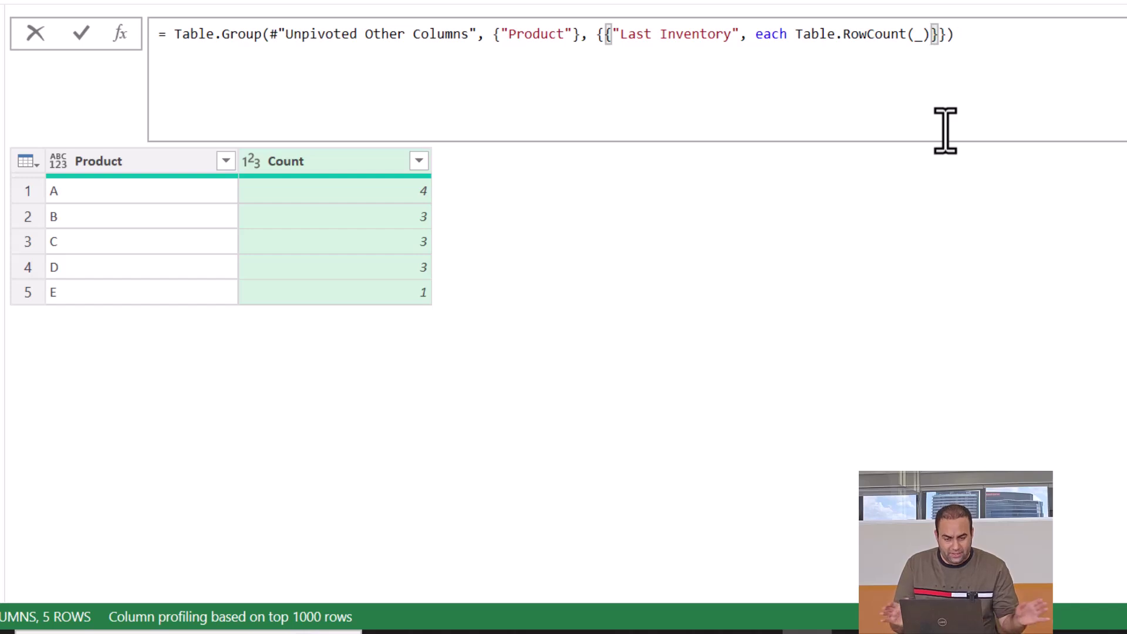
pyautogui.hotkey('ctrl', 'shift', 'Left')
pyautogui.hotkey('ctrl', 'shift', 'Left')
pyautogui.hotkey('ctrl', 'shift', 'Left')
pyautogui.hotkey('ctrl', 'shift', 'Left')
pyautogui.hotkey('ctrl', 'shift', 'Left')
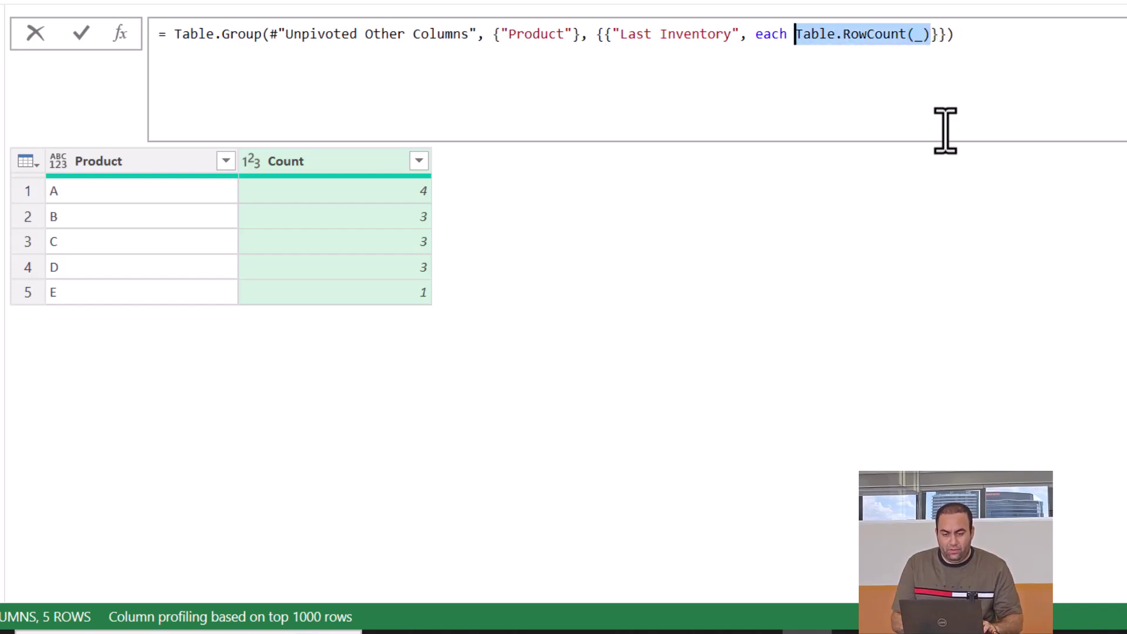
pyautogui.write('_')
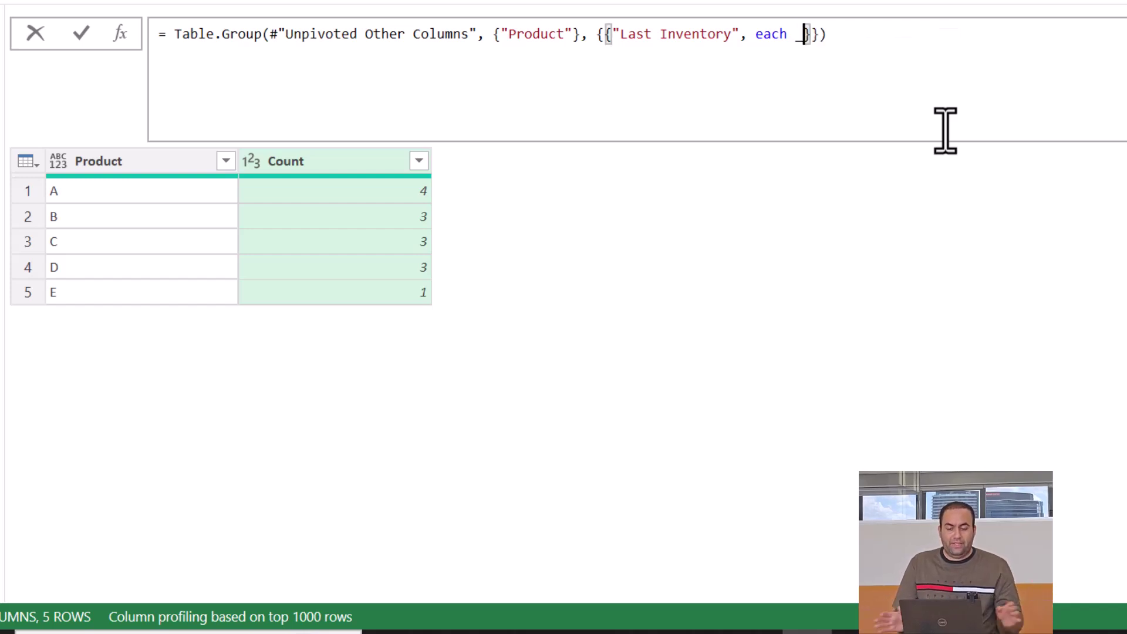
pyautogui.press('Return')
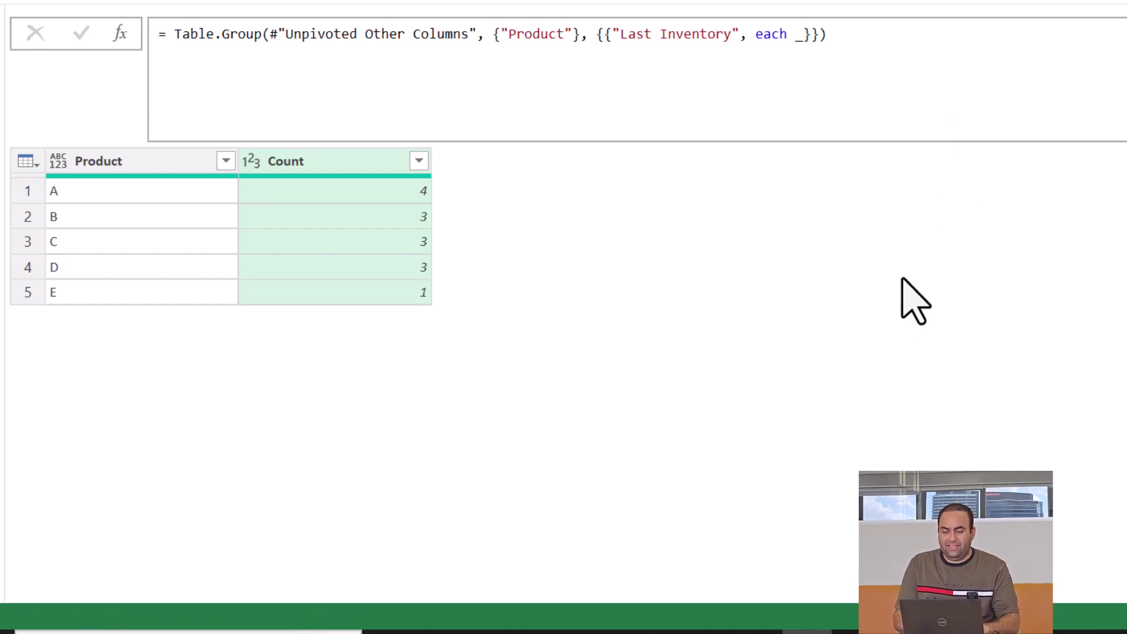
# - Change the grouping aggregation to each _[Value] and preview product A's value list
pyautogui.click(291, 197)
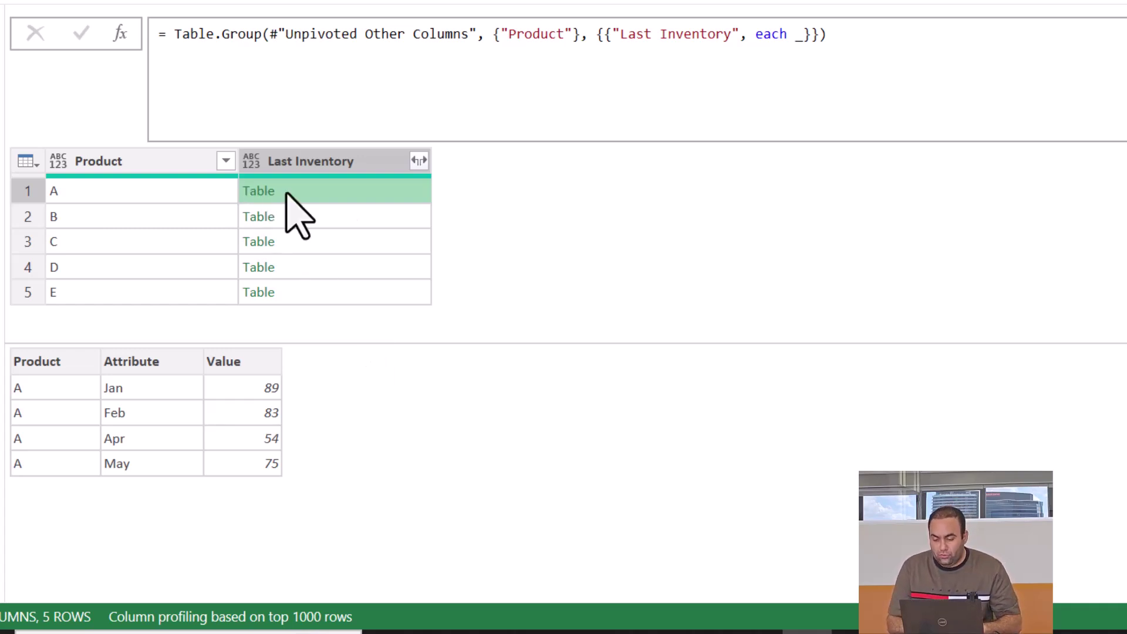
pyautogui.click(797, 33)
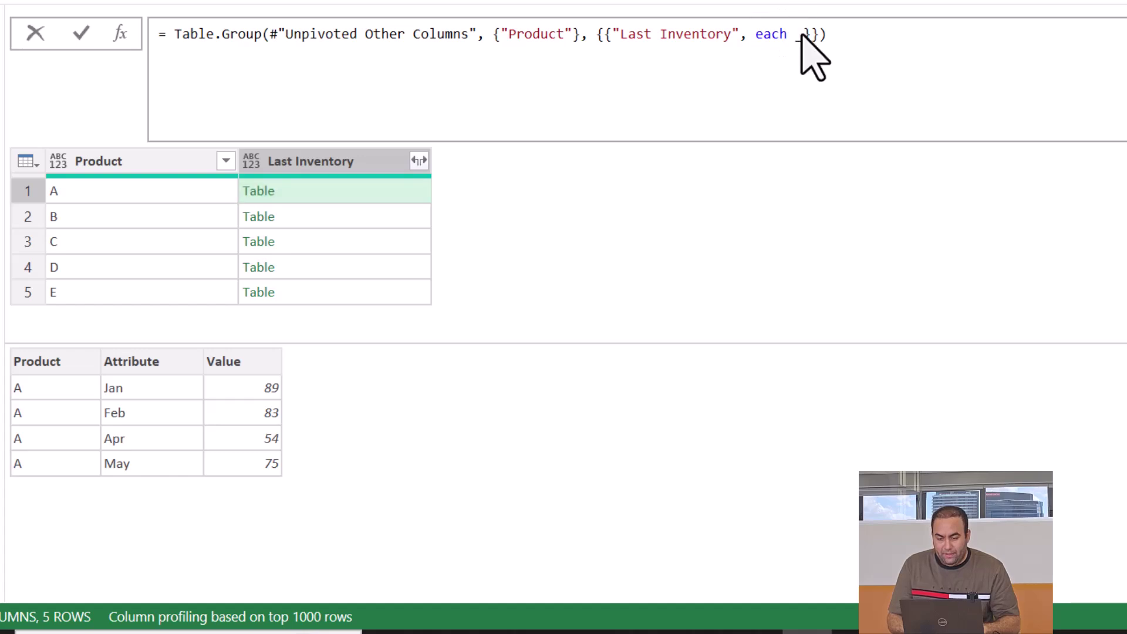
pyautogui.write('_[')
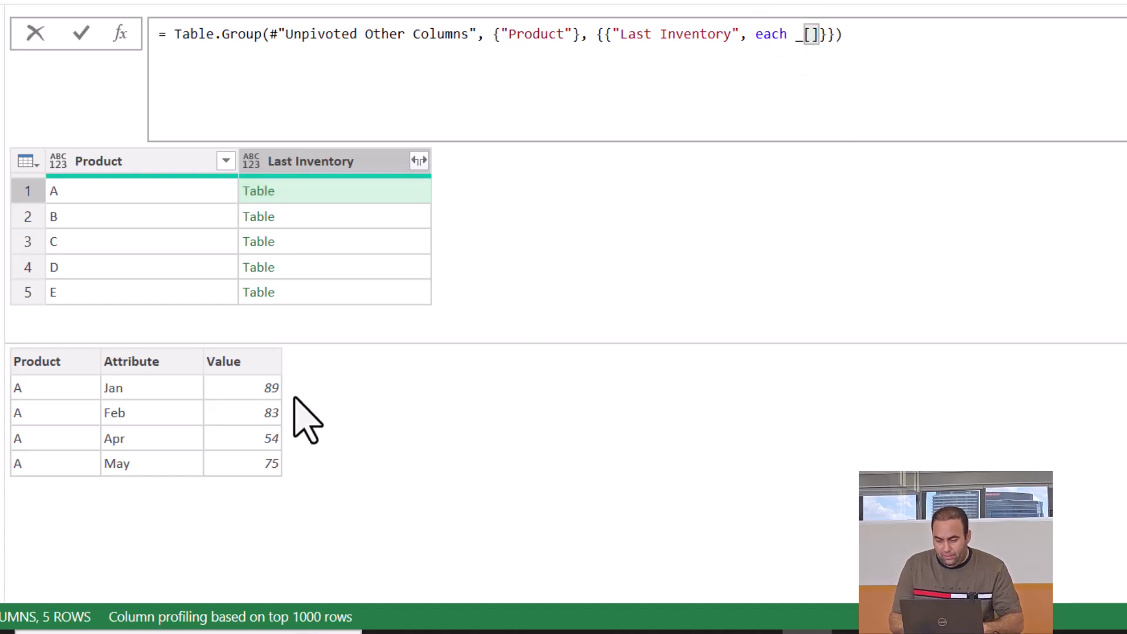
pyautogui.write('Value')
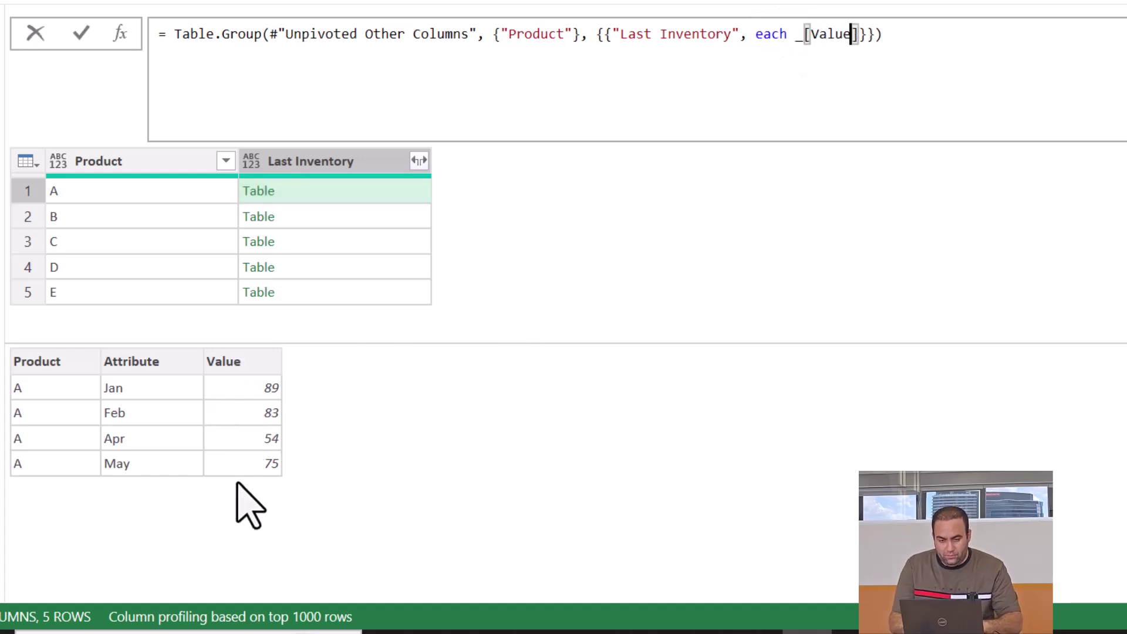
pyautogui.press('Return')
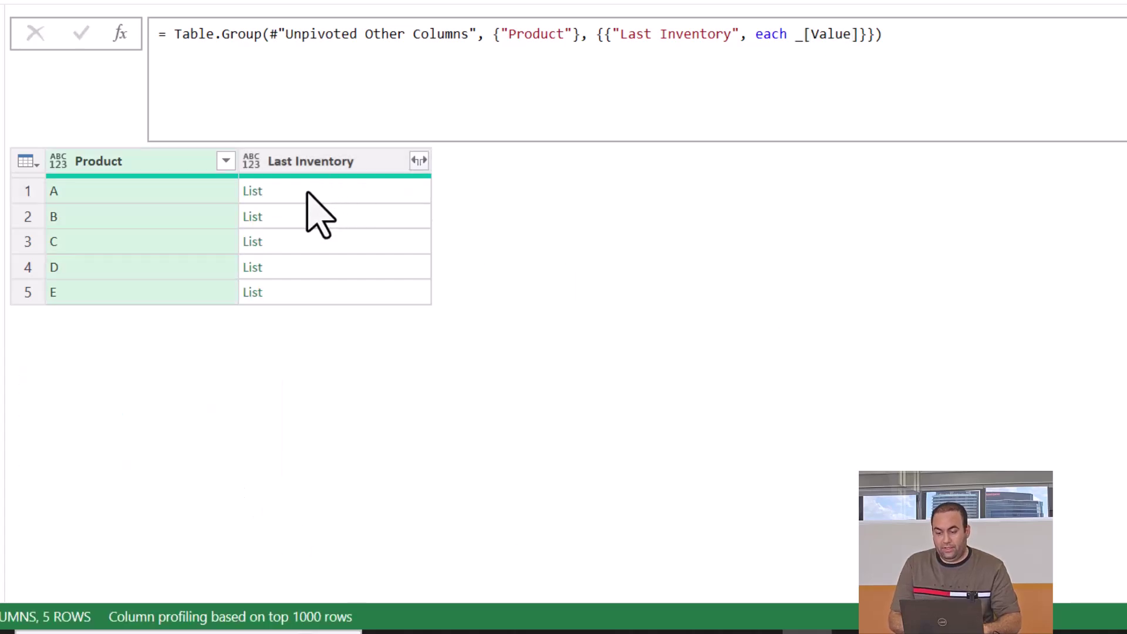
pyautogui.click(307, 193)
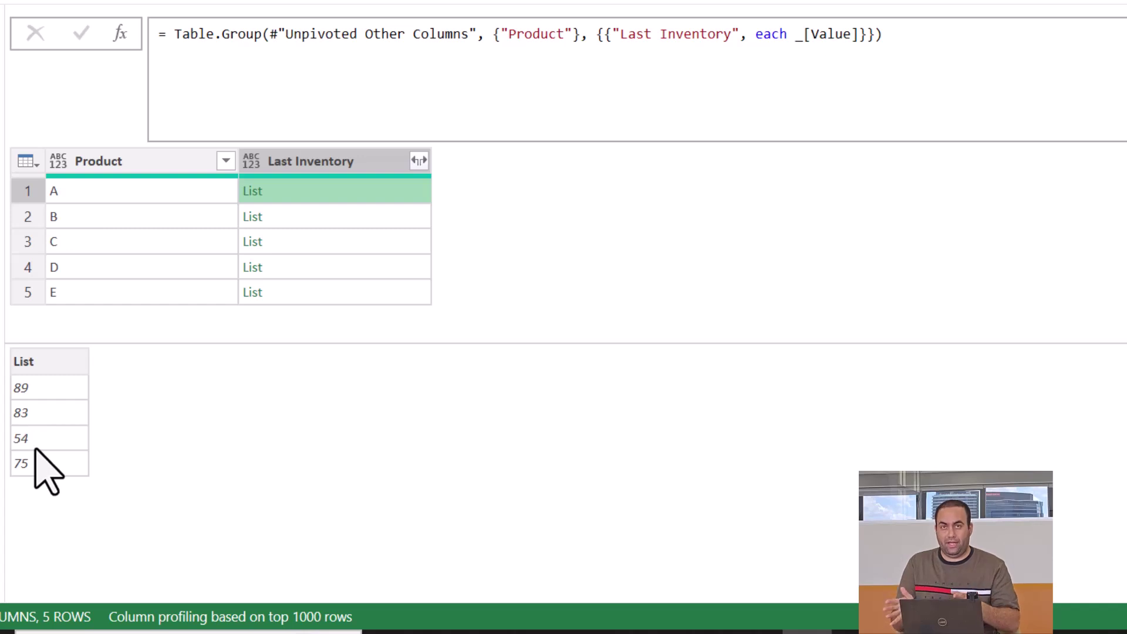
# - Wrap the value list as List.Last(_[Value]) to return values like A 75, B 80
pyautogui.click(794, 35)
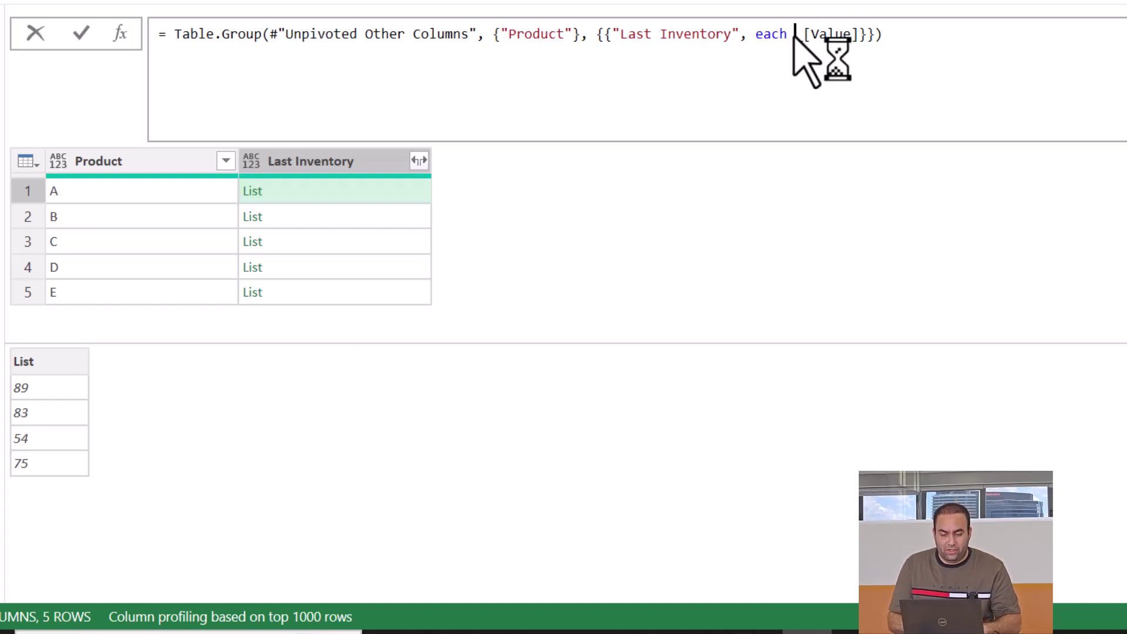
pyautogui.write('List')
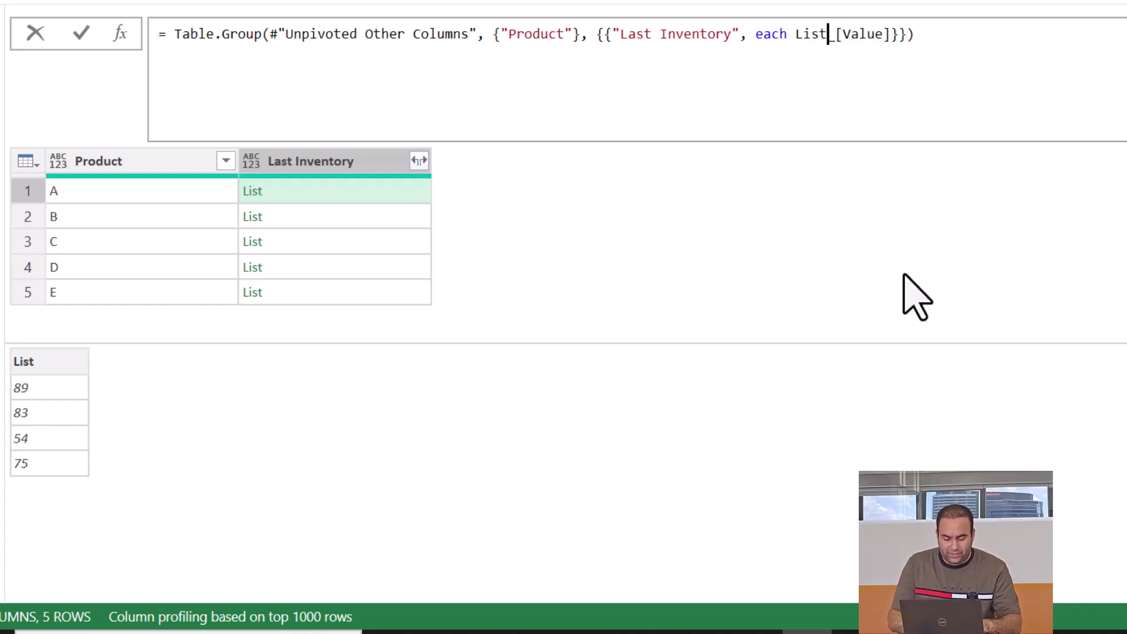
pyautogui.write('.Last(')
pyautogui.press('Right')
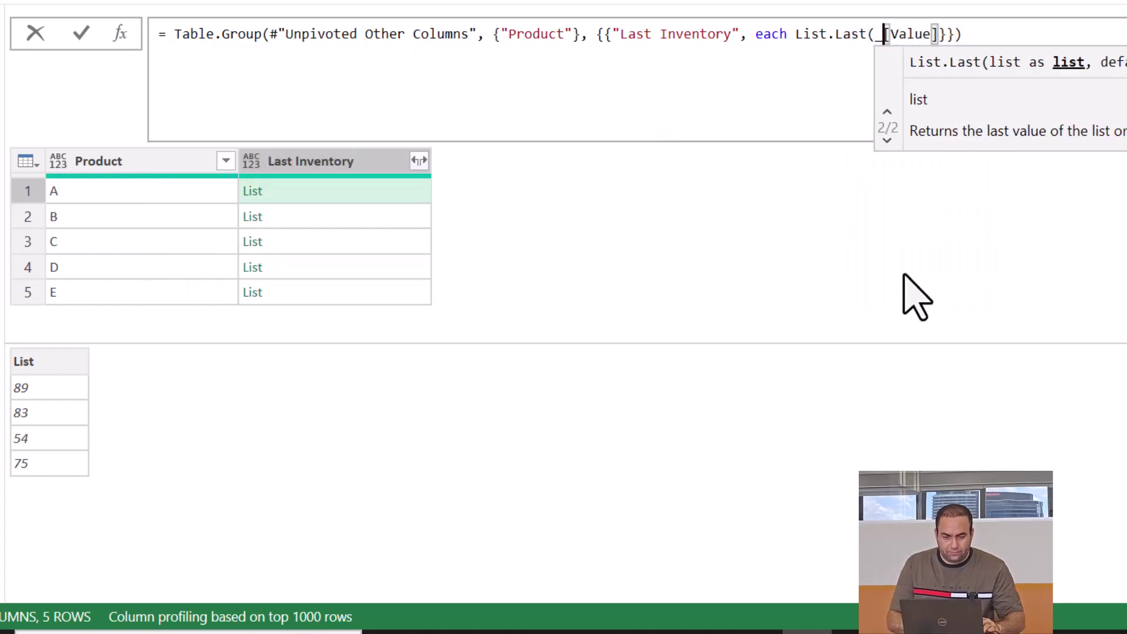
pyautogui.press('Right')
pyautogui.press('Right')
pyautogui.press('Right')
pyautogui.press('Right')
pyautogui.press('Right')
pyautogui.press('Right')
pyautogui.press('Right')
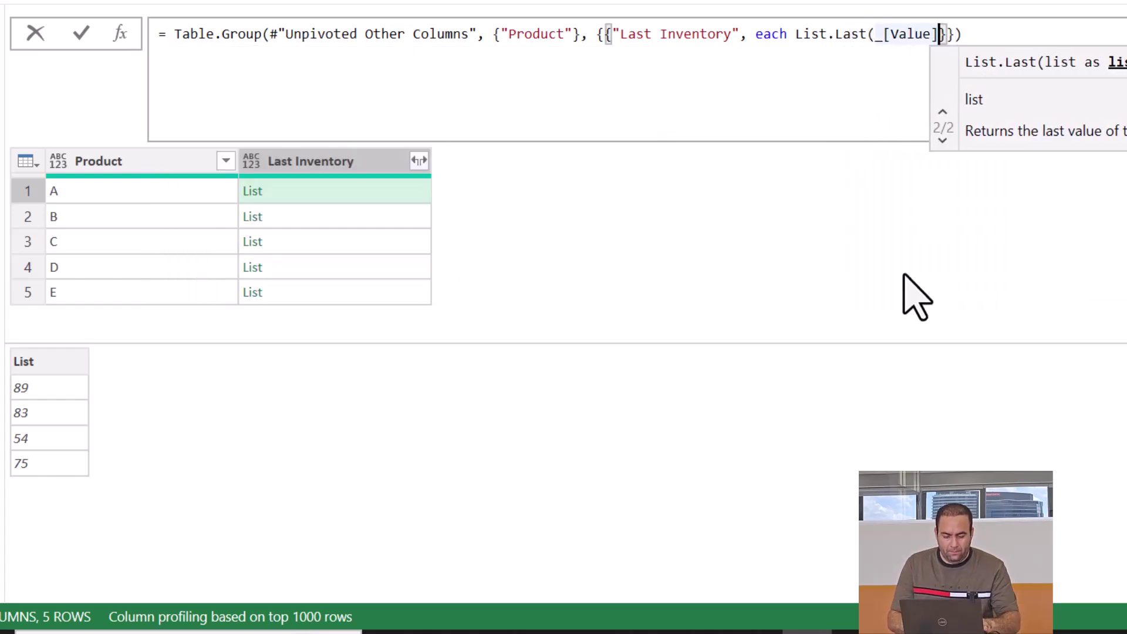
pyautogui.write(')')
pyautogui.press('Return')
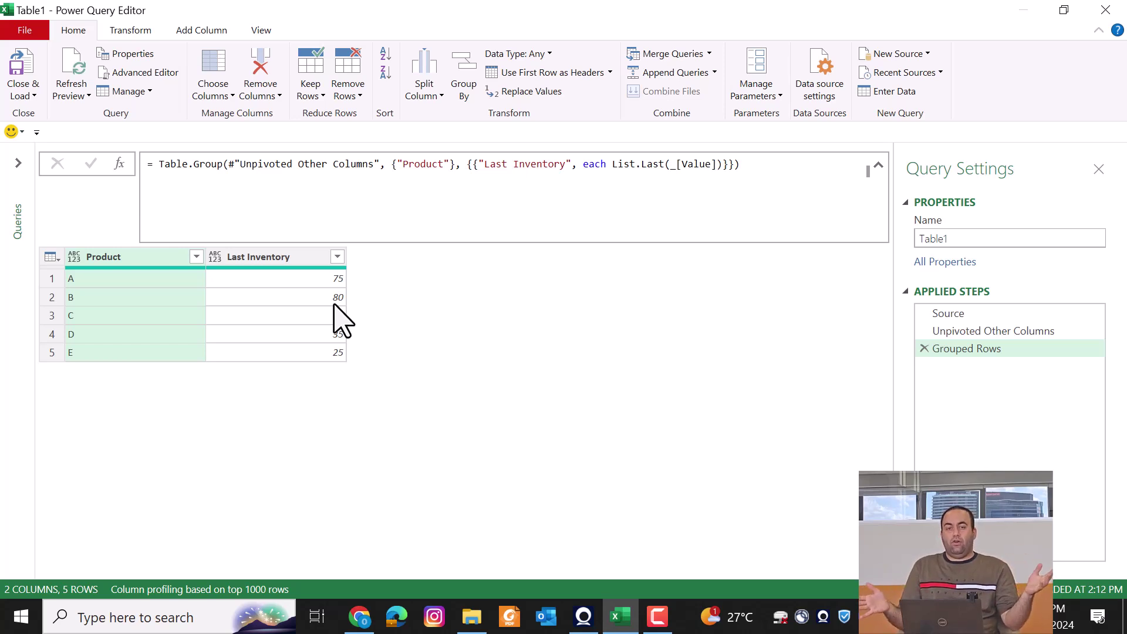
# - Delete the Grouped Rows and Unpivoted Other Columns steps, then add a custom column named 'Last Invenentory'
pyautogui.click(924, 348)
pyautogui.click(923, 331)
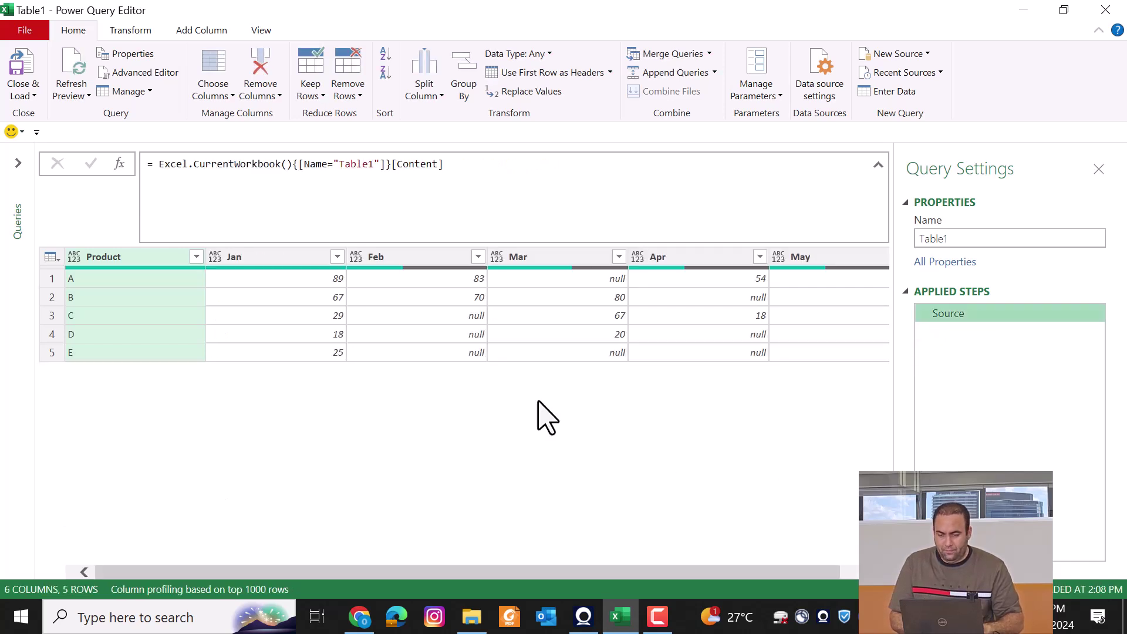
pyautogui.click(185, 35)
pyautogui.click(83, 75)
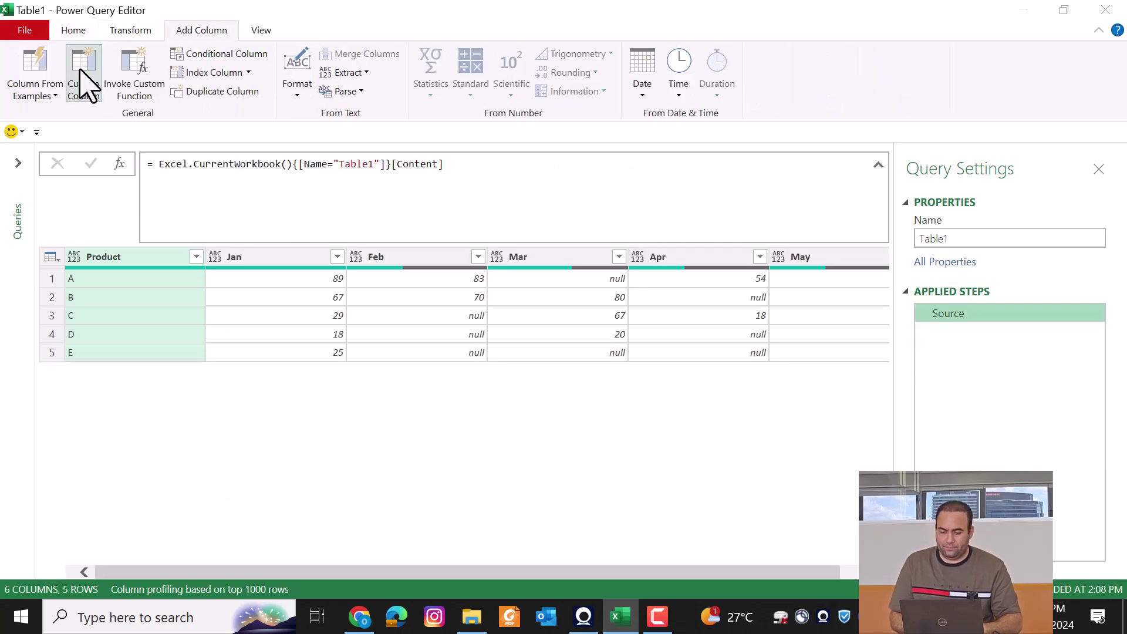
pyautogui.click(376, 294)
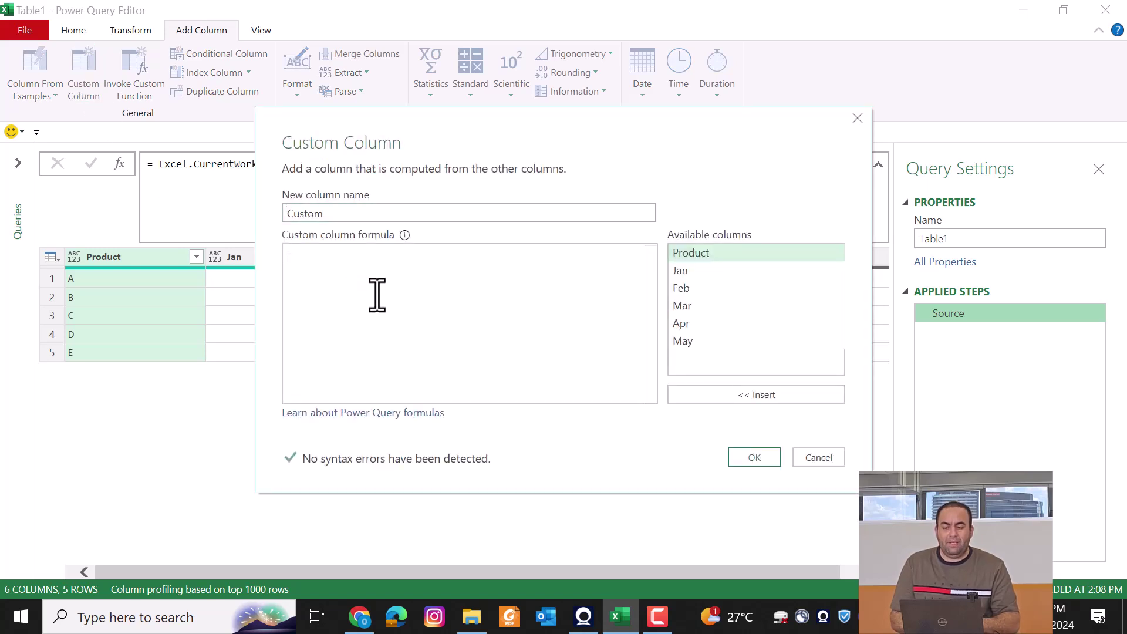
pyautogui.click(320, 215)
pyautogui.doubleClick(313, 215)
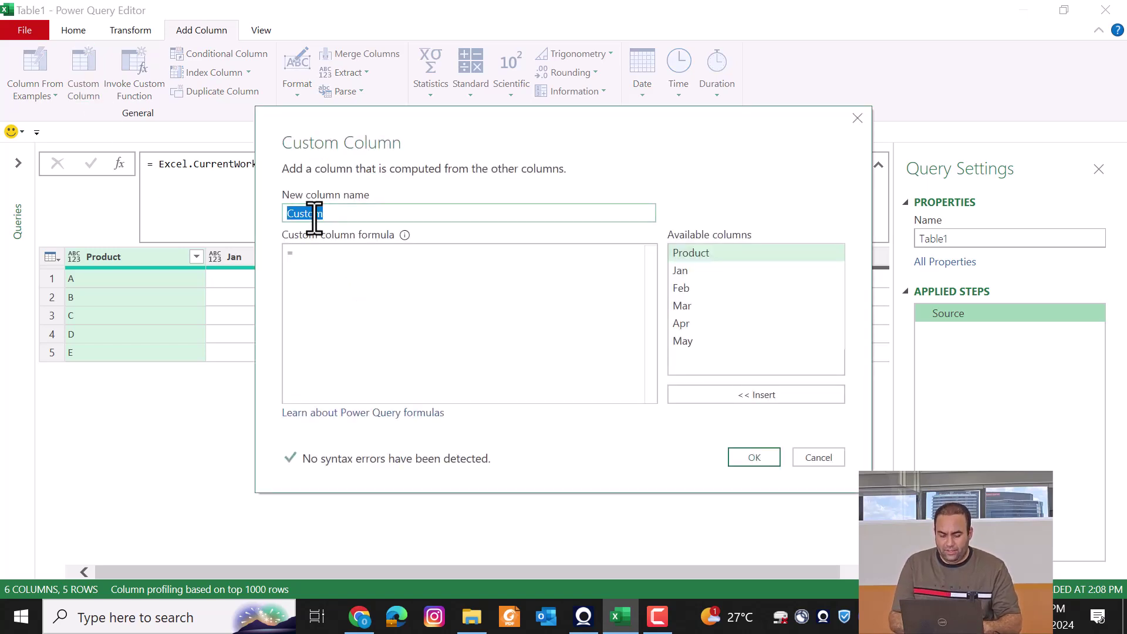
pyautogui.write('Last Inven')
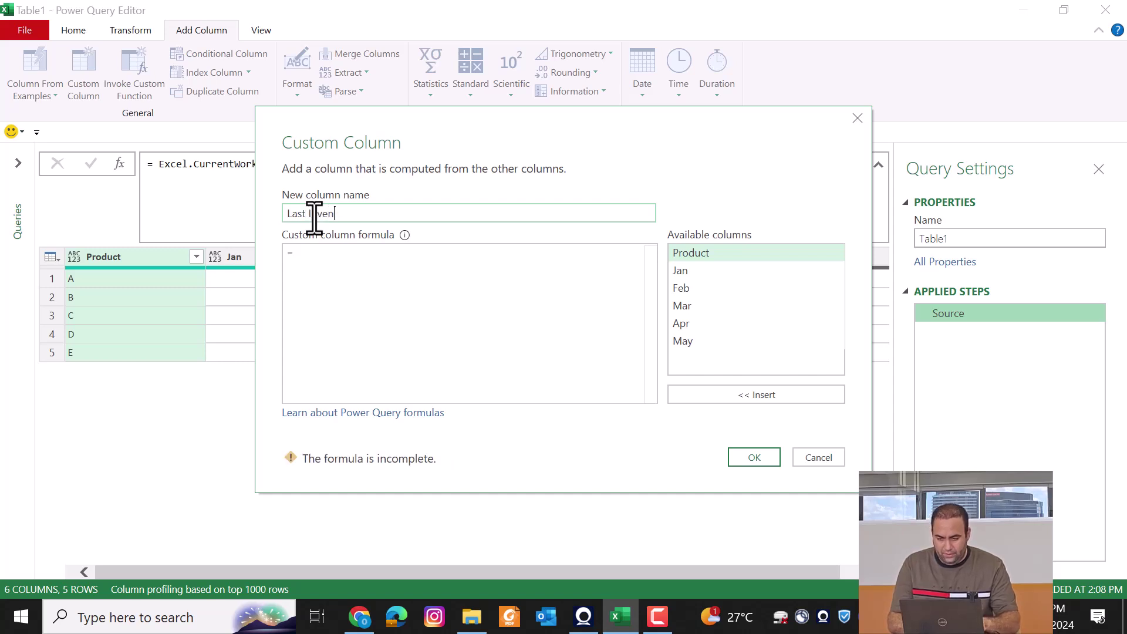
pyautogui.write('entory')
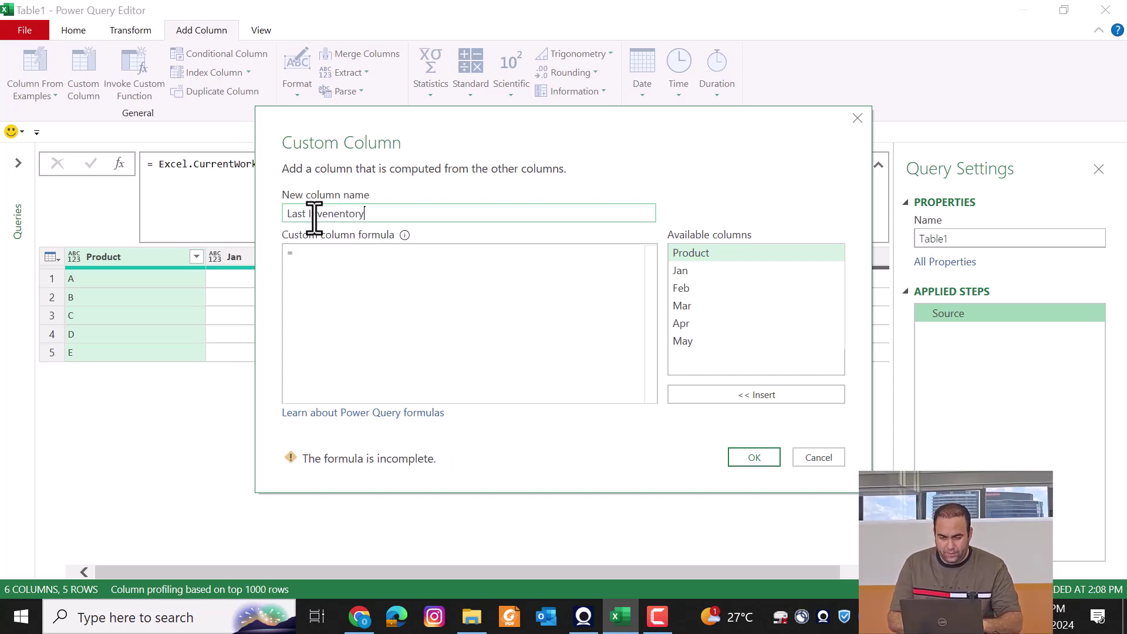
pyautogui.click(330, 267)
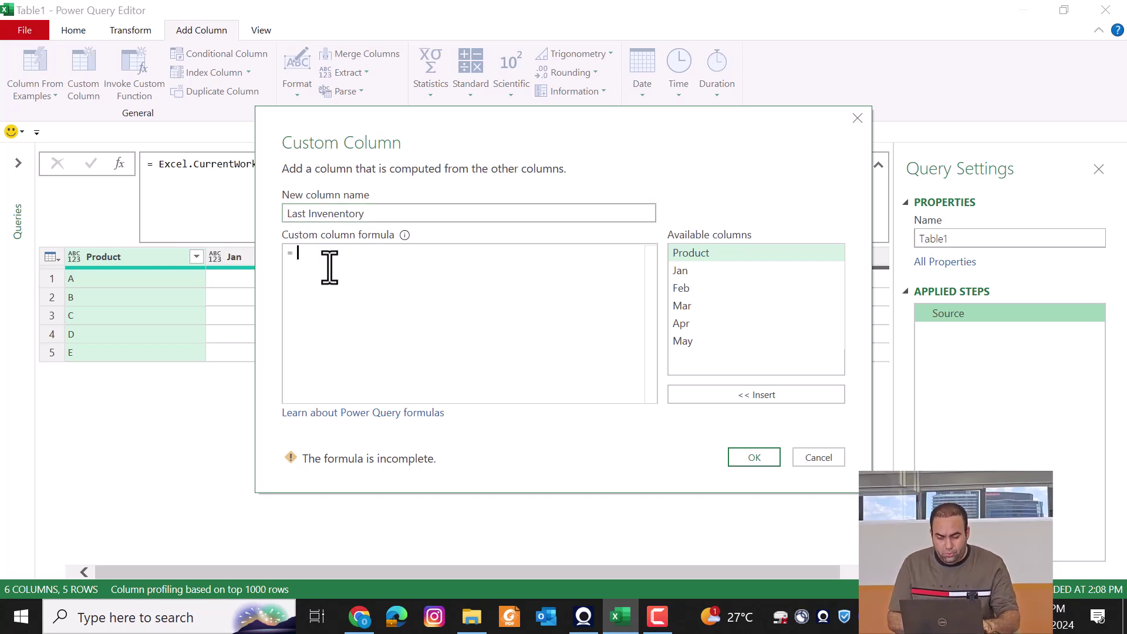
# - Accept the custom column as each _ and preview the row Records for products A and B
pyautogui.click(748, 458)
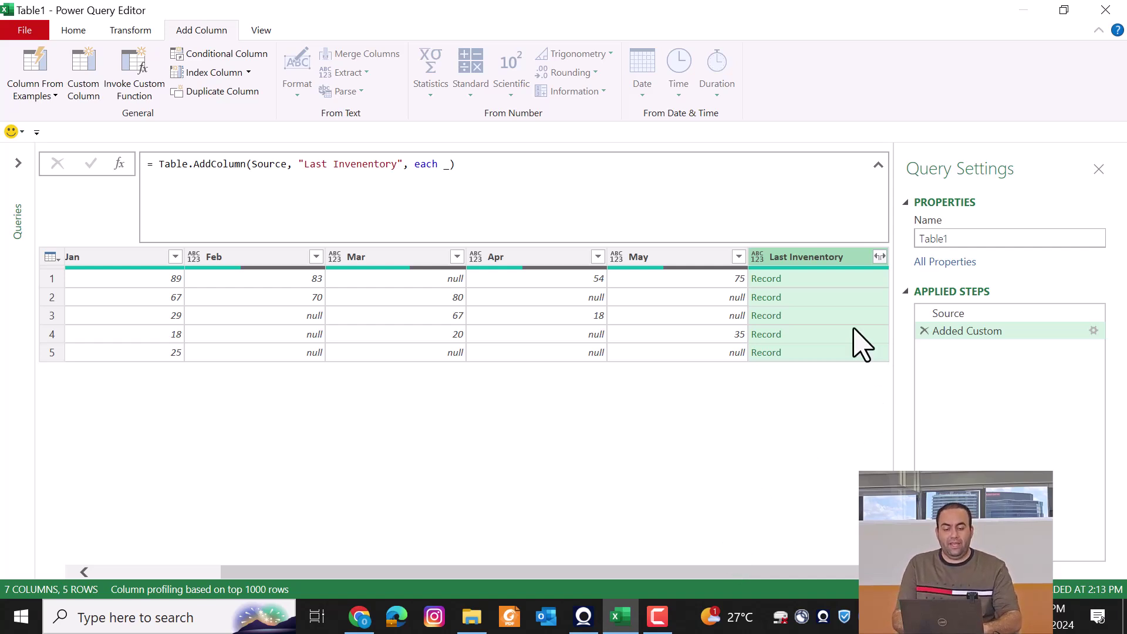
pyautogui.click(823, 283)
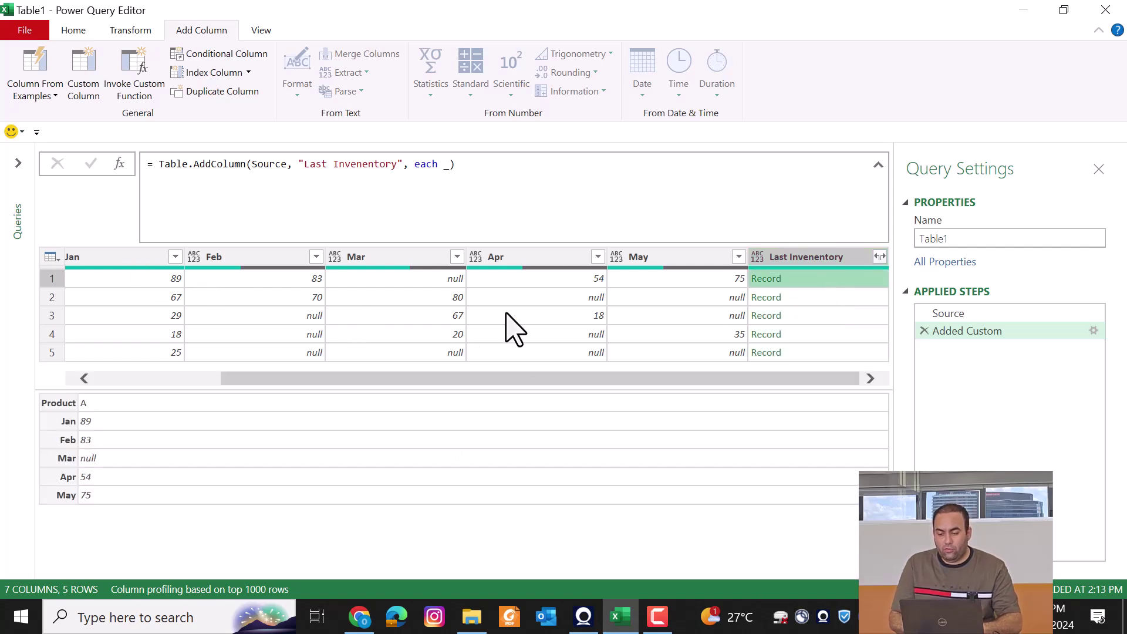
pyautogui.moveTo(377, 381); pyautogui.dragTo(193, 387)
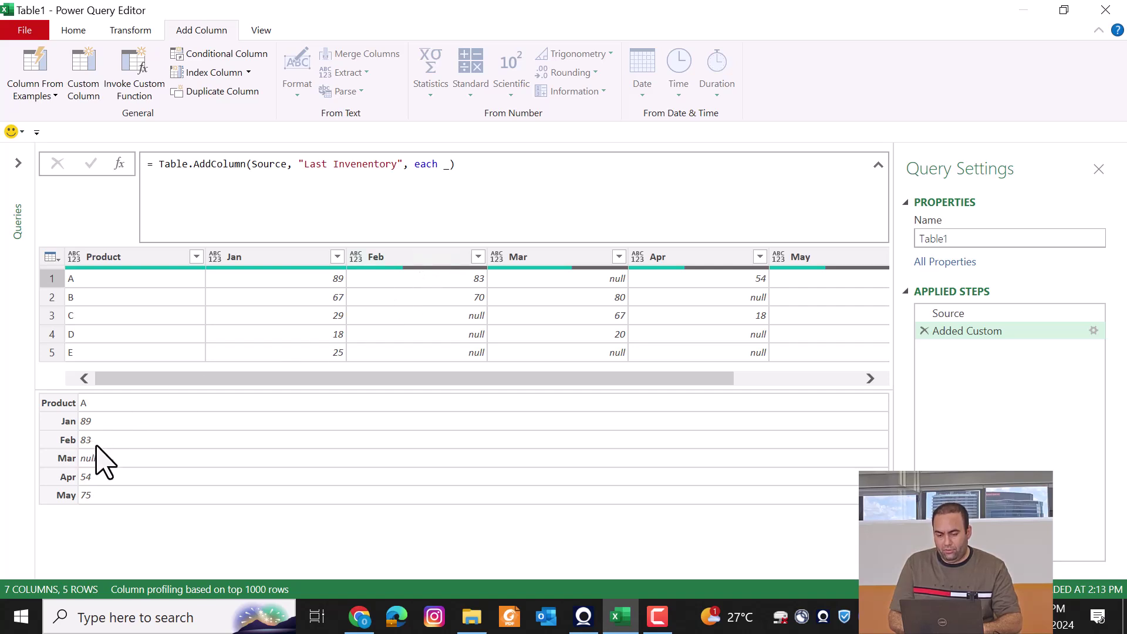
pyautogui.moveTo(435, 383); pyautogui.dragTo(516, 363)
pyautogui.click(805, 297)
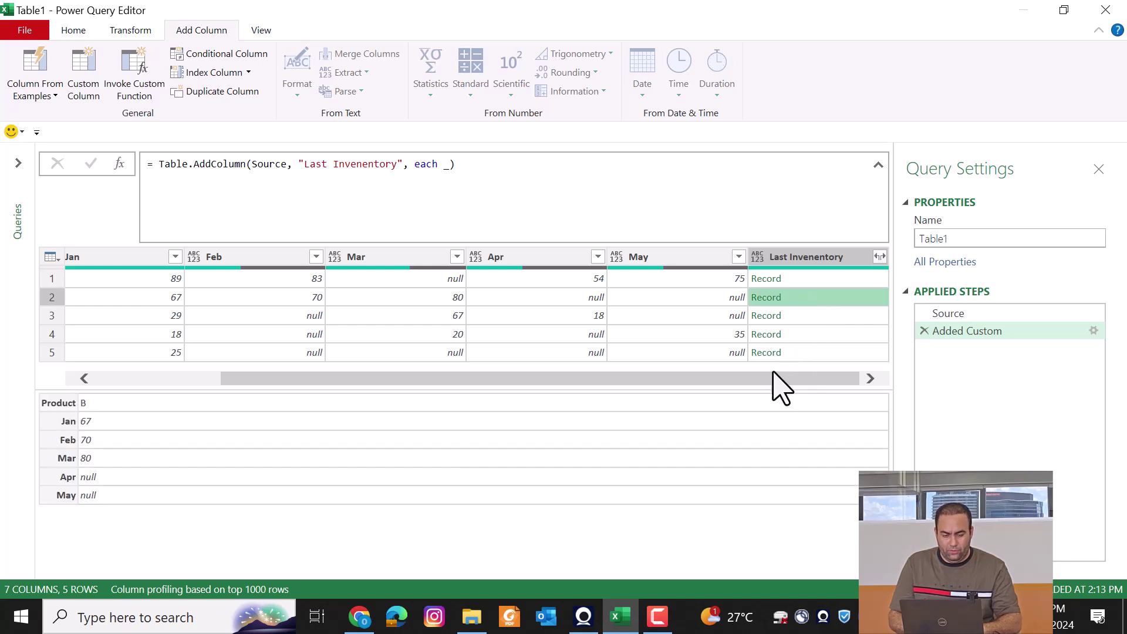
pyautogui.moveTo(775, 376); pyautogui.dragTo(88, 305)
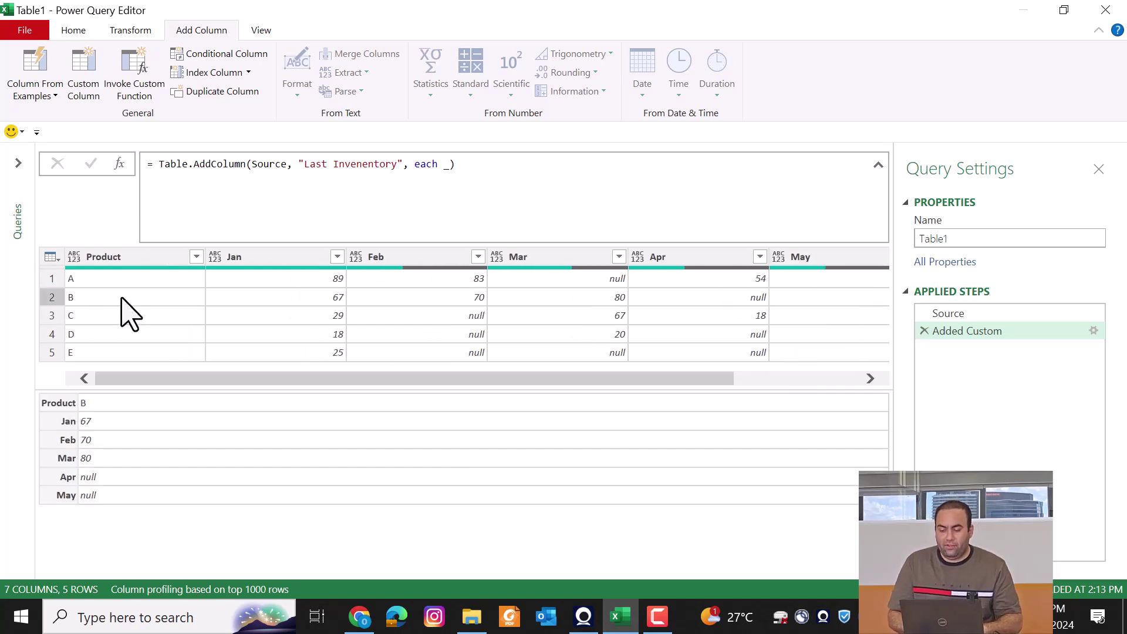
pyautogui.click(52, 298)
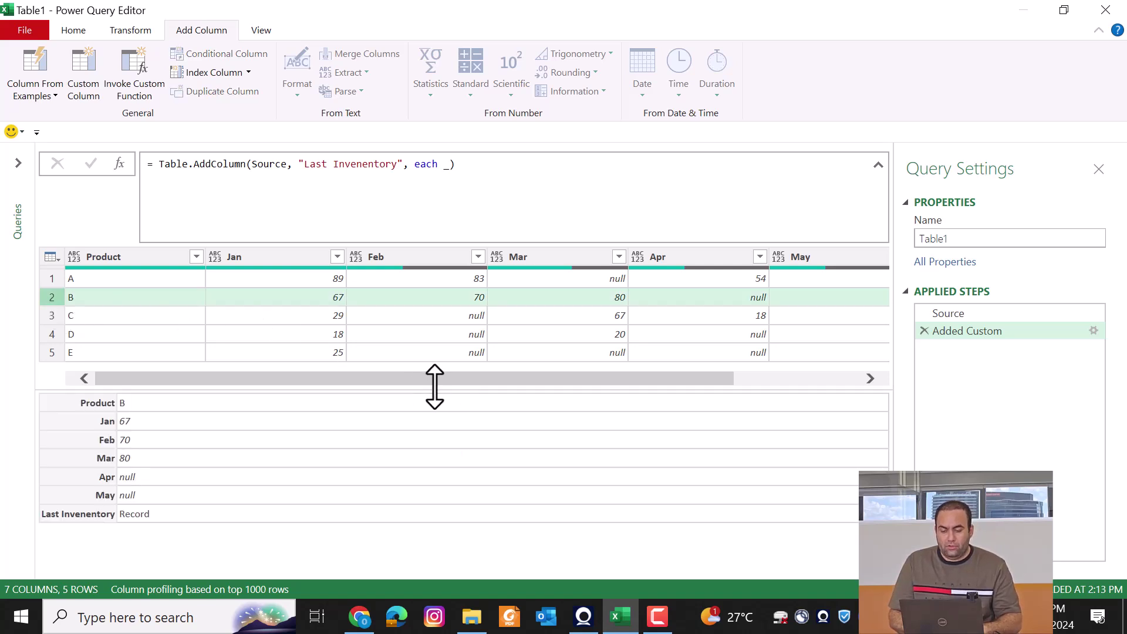
pyautogui.moveTo(441, 377); pyautogui.dragTo(774, 357)
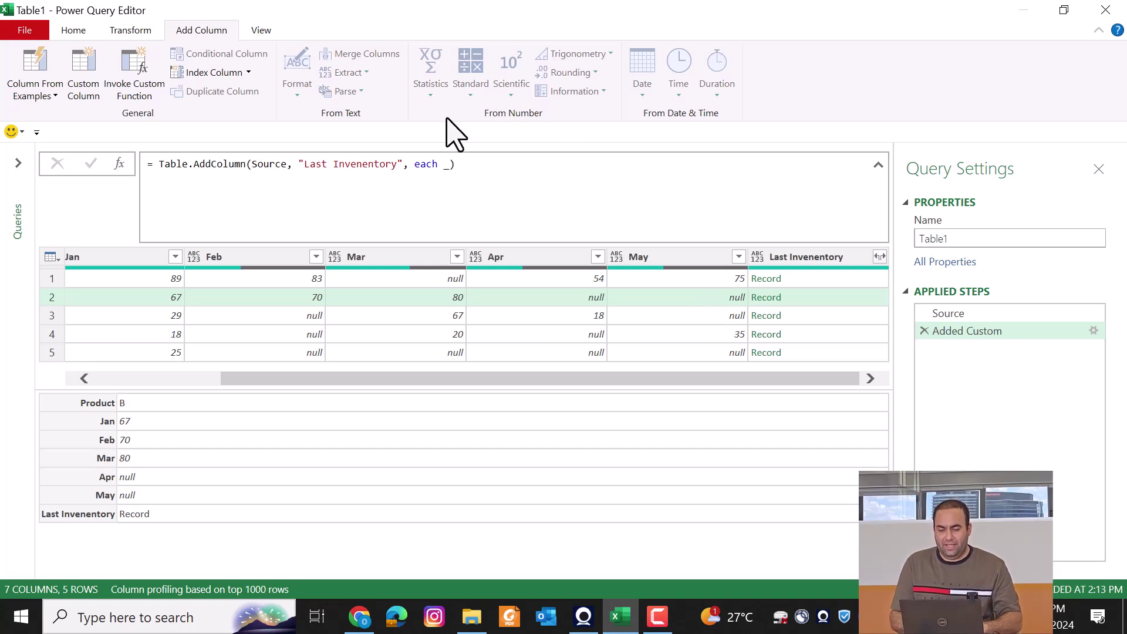
# - Change the custom column formula to Record.ToList(_) and preview the lists for products A and C
pyautogui.click(444, 165)
pyautogui.write('R(ecord.')
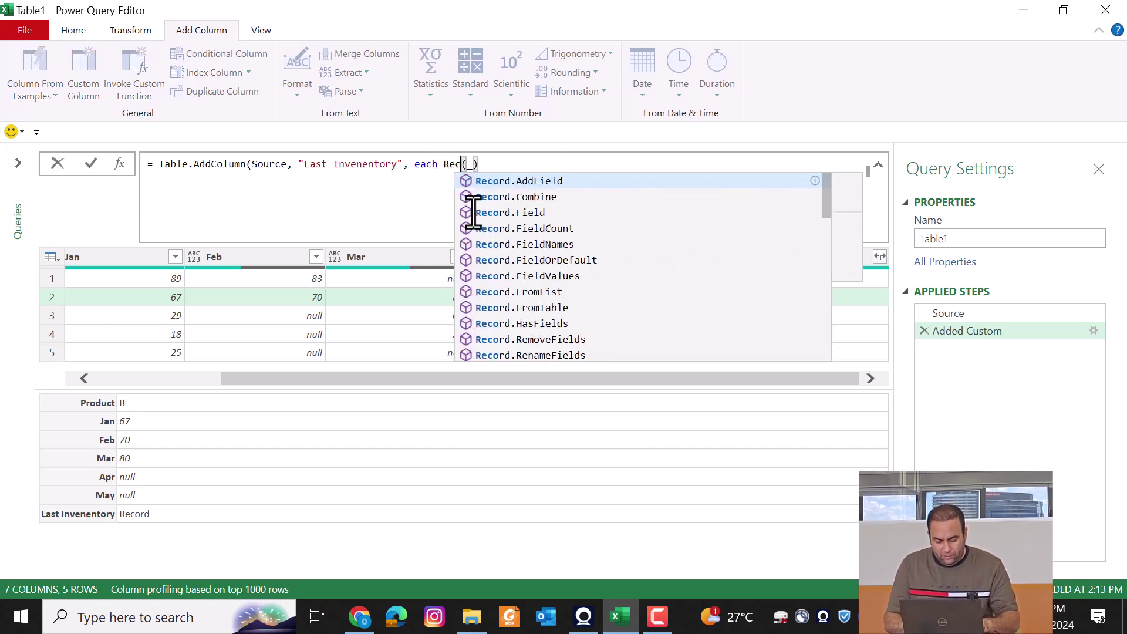
pyautogui.write('ToList')
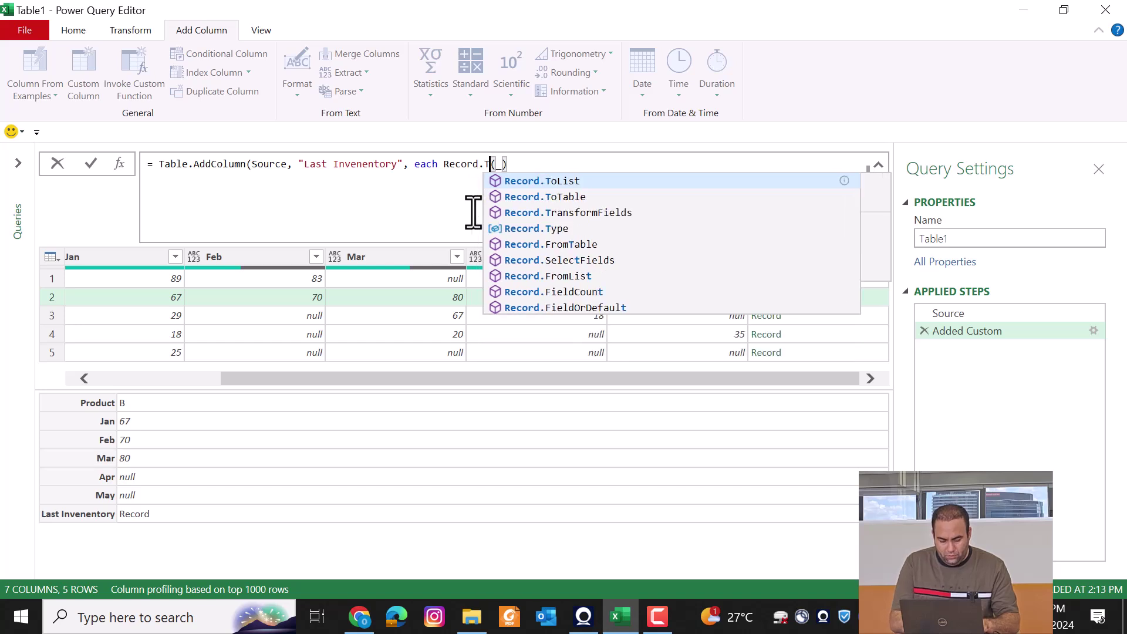
pyautogui.press('Right')
pyautogui.press('Right')
pyautogui.press('Right')
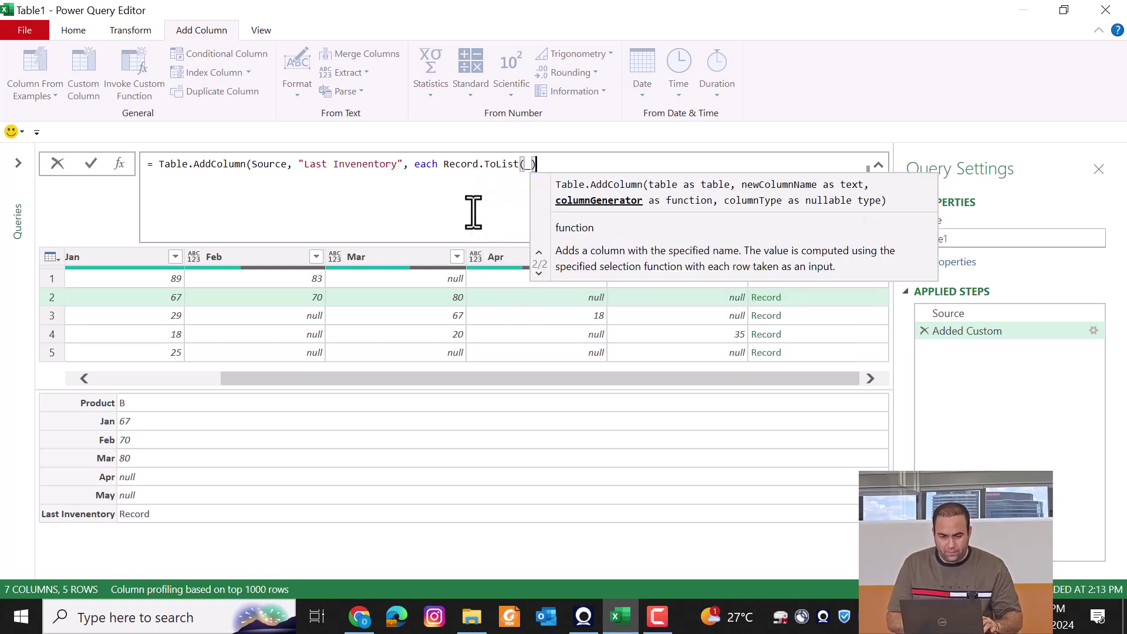
pyautogui.press('Return')
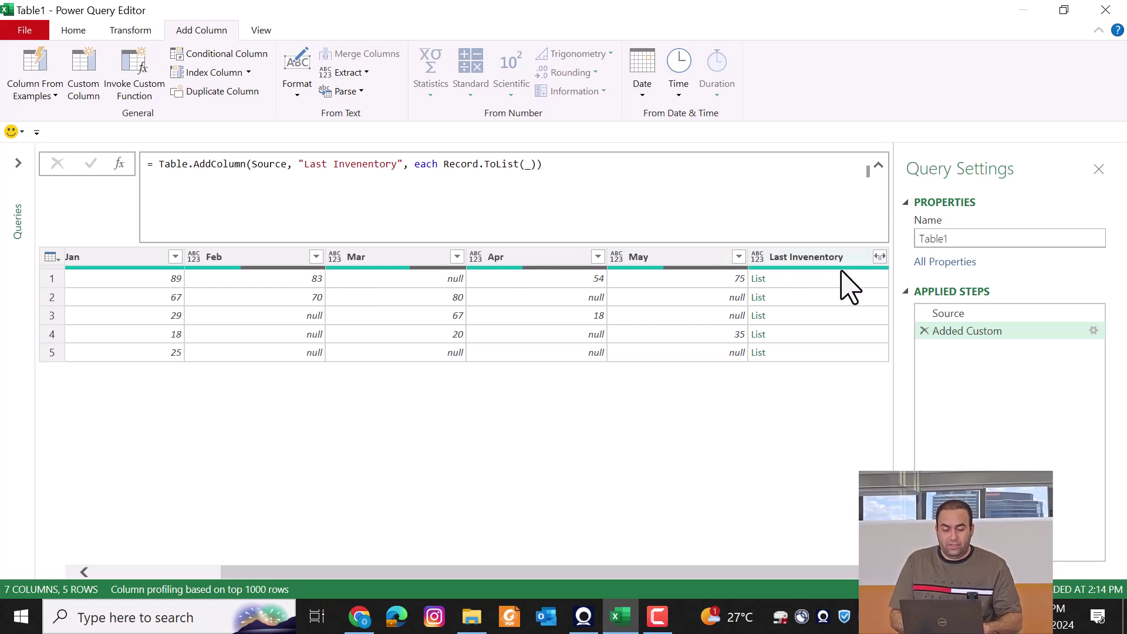
pyautogui.click(819, 279)
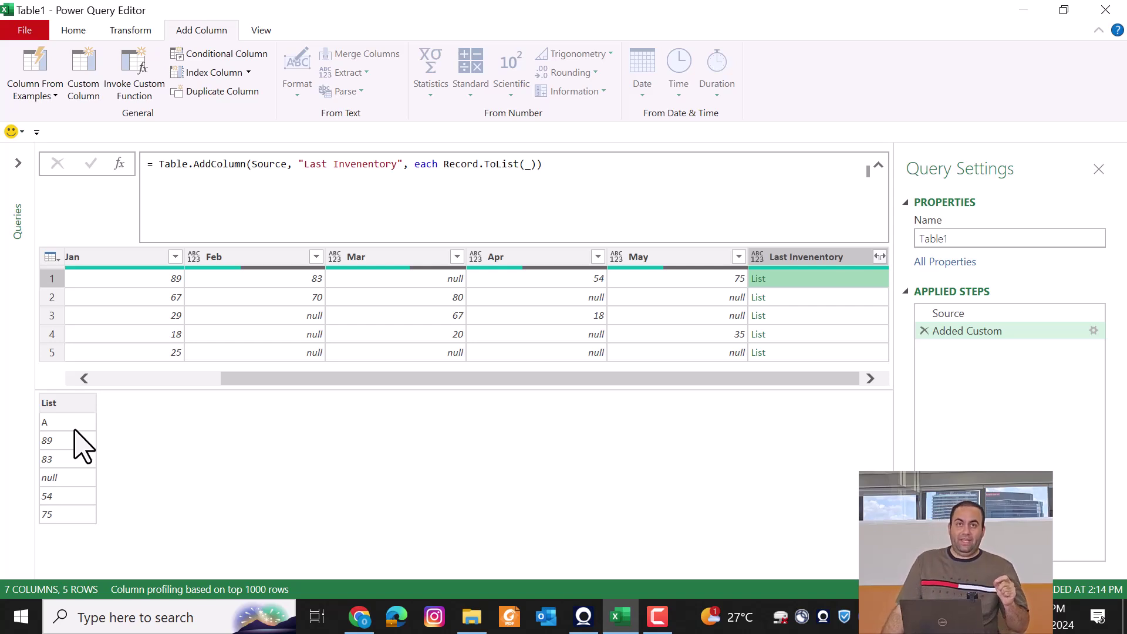
pyautogui.click(796, 316)
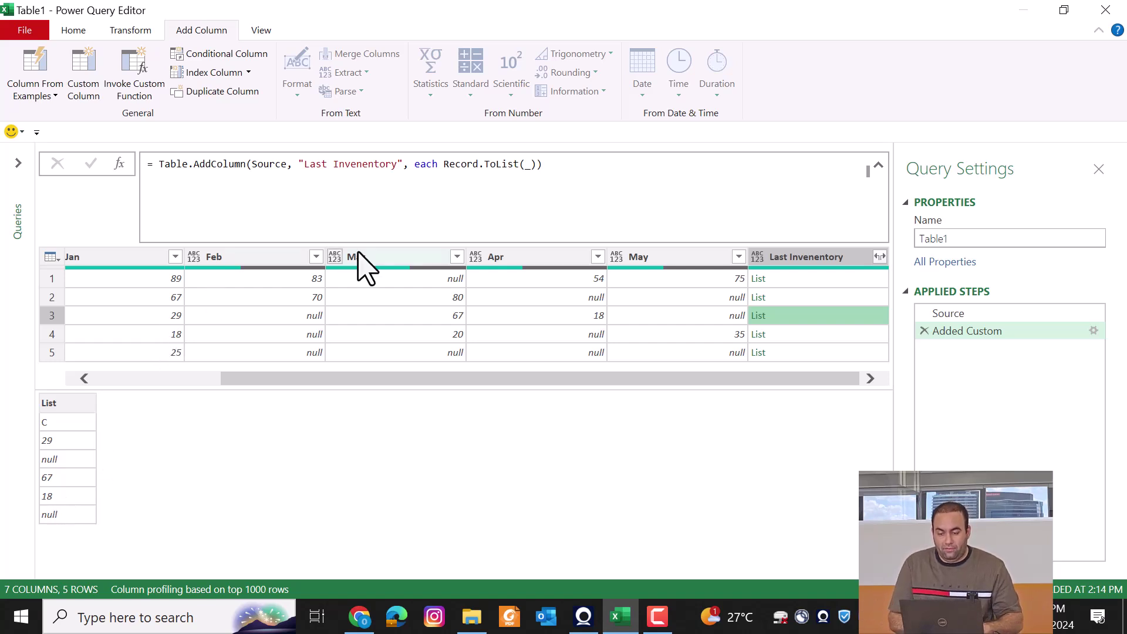
# - Wrap Record.ToList(_) in List.RemoveNulls, leaving product C's list as C, 29, 67, 18
pyautogui.click(443, 164)
pyautogui.write('List(')
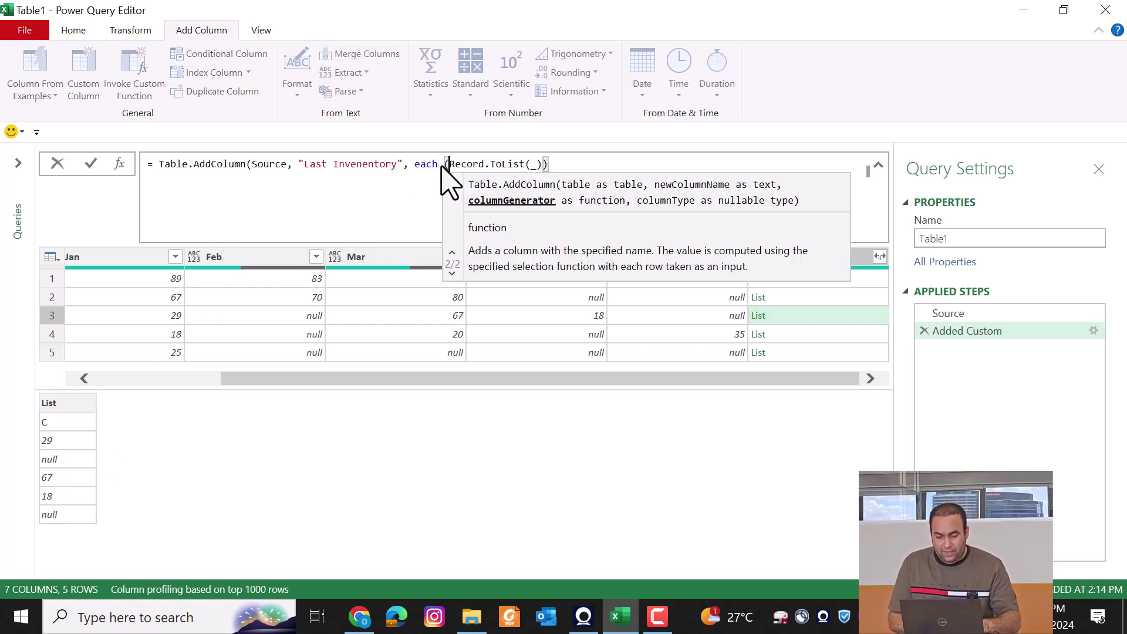
pyautogui.write('.RemoveN')
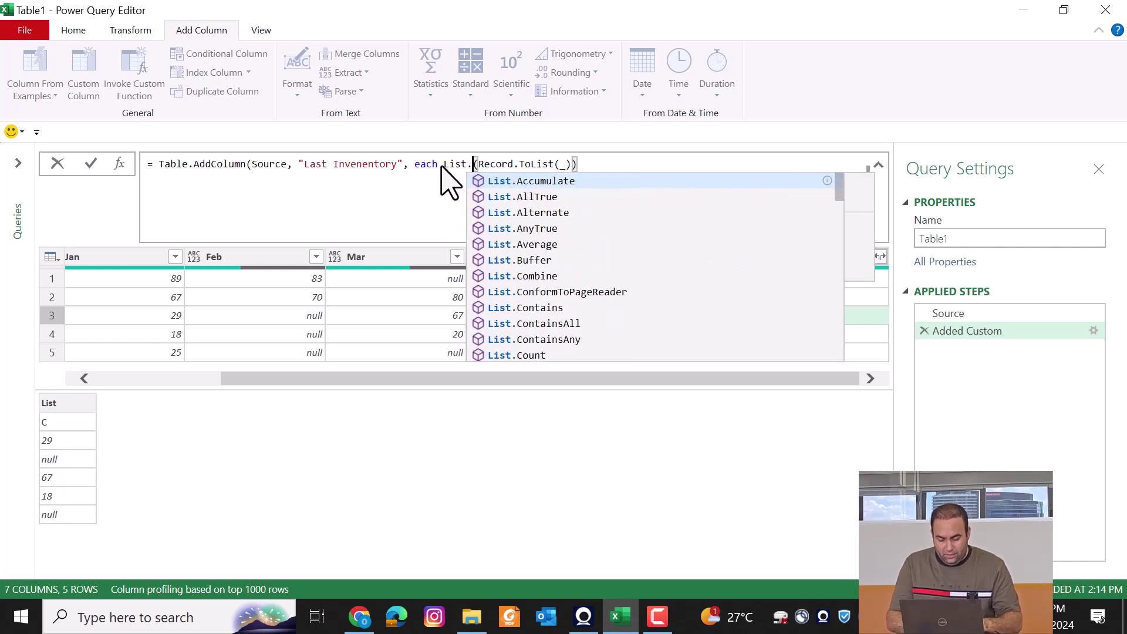
pyautogui.write('ulls')
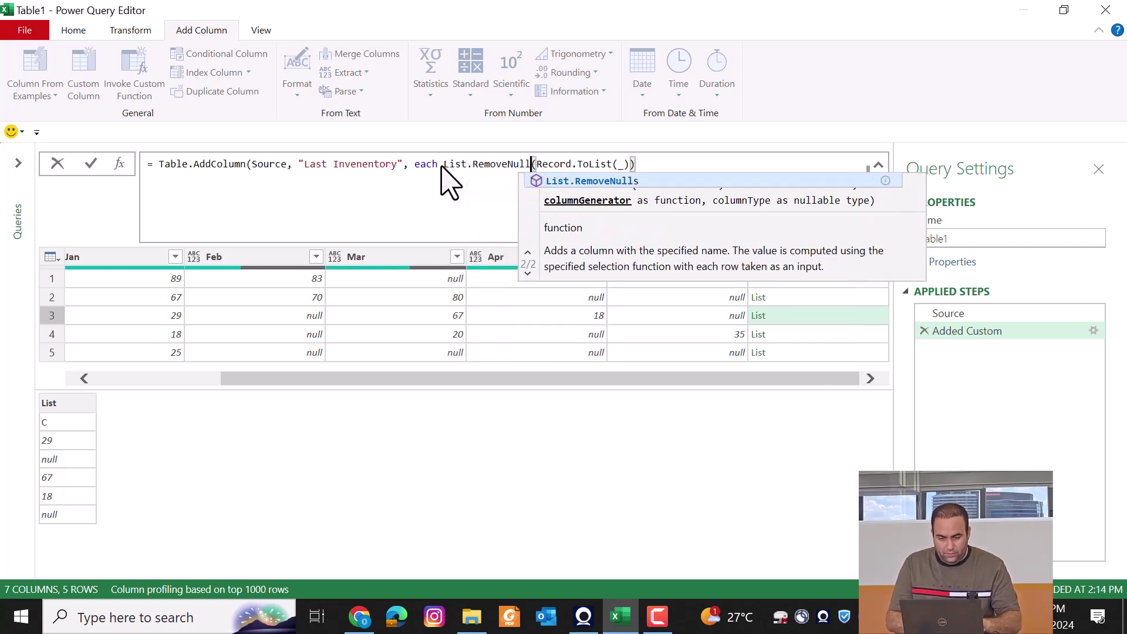
pyautogui.click(686, 165)
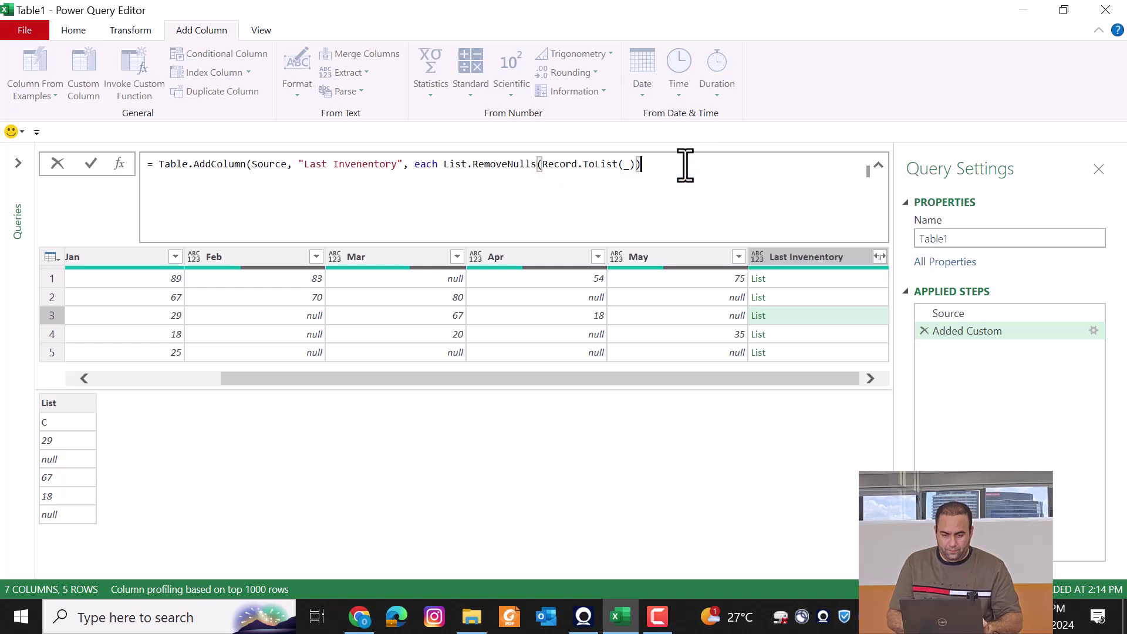
pyautogui.write(')')
pyautogui.press('Return')
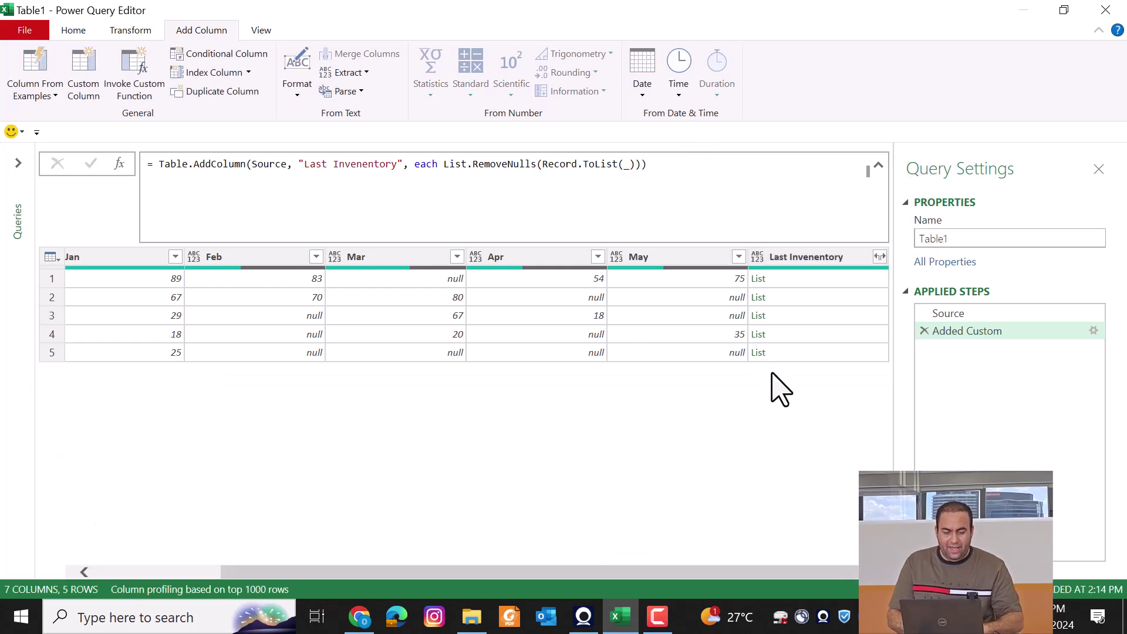
pyautogui.click(789, 317)
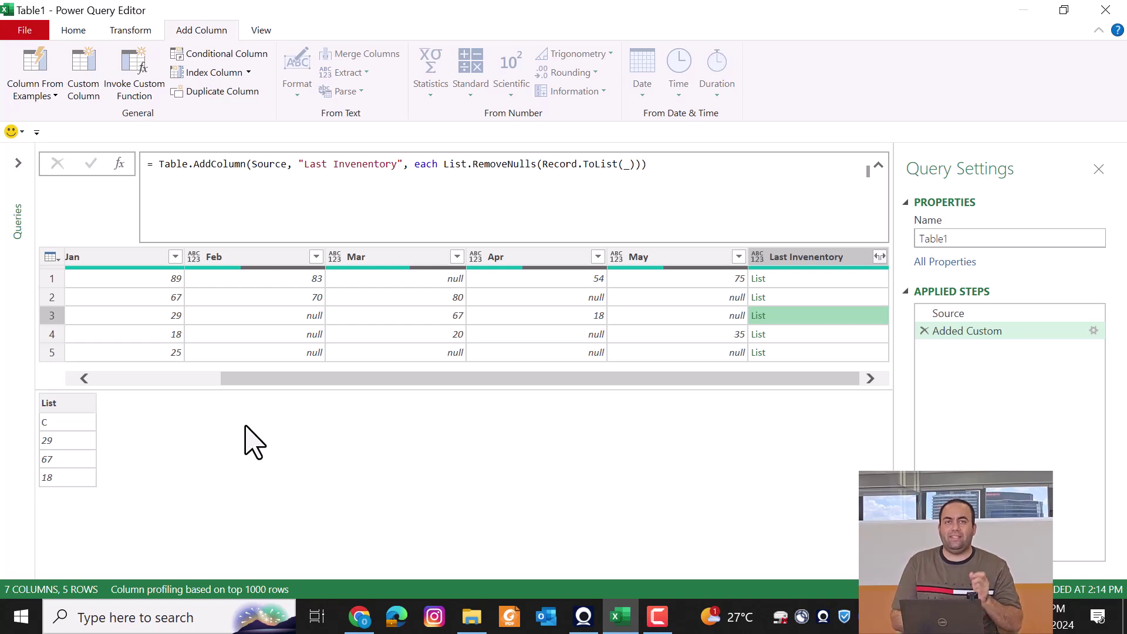
# - Make the formula List.Last(List.RemoveNulls(Record.ToList(_))), yielding 75, 80, 18, 35, 25
pyautogui.click(443, 166)
pyautogui.write('List.')
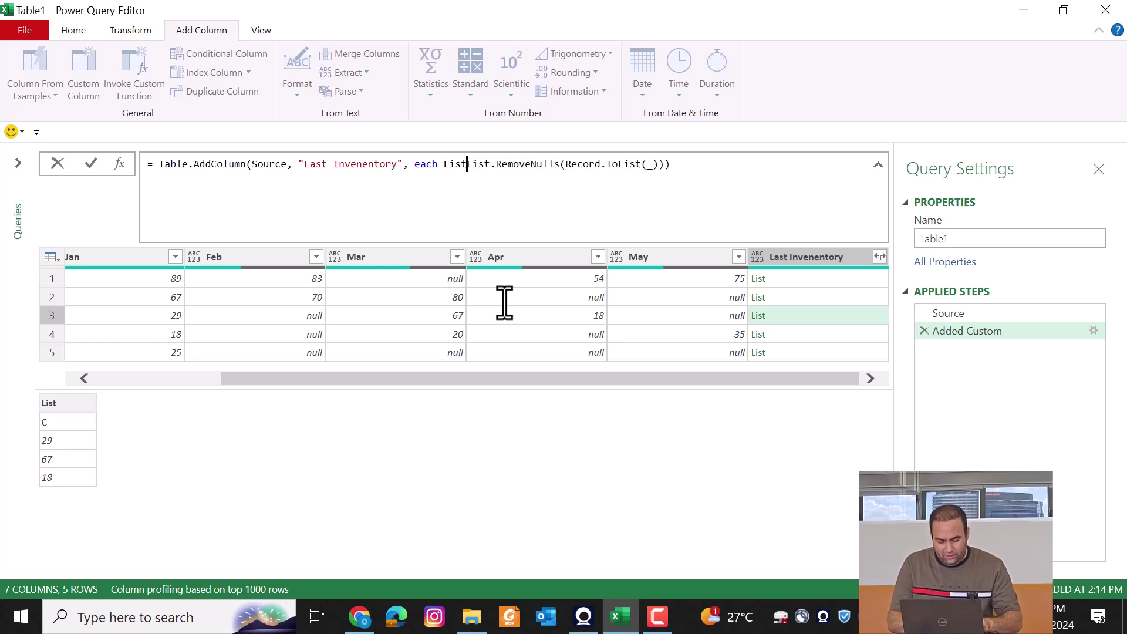
pyautogui.write('Last(')
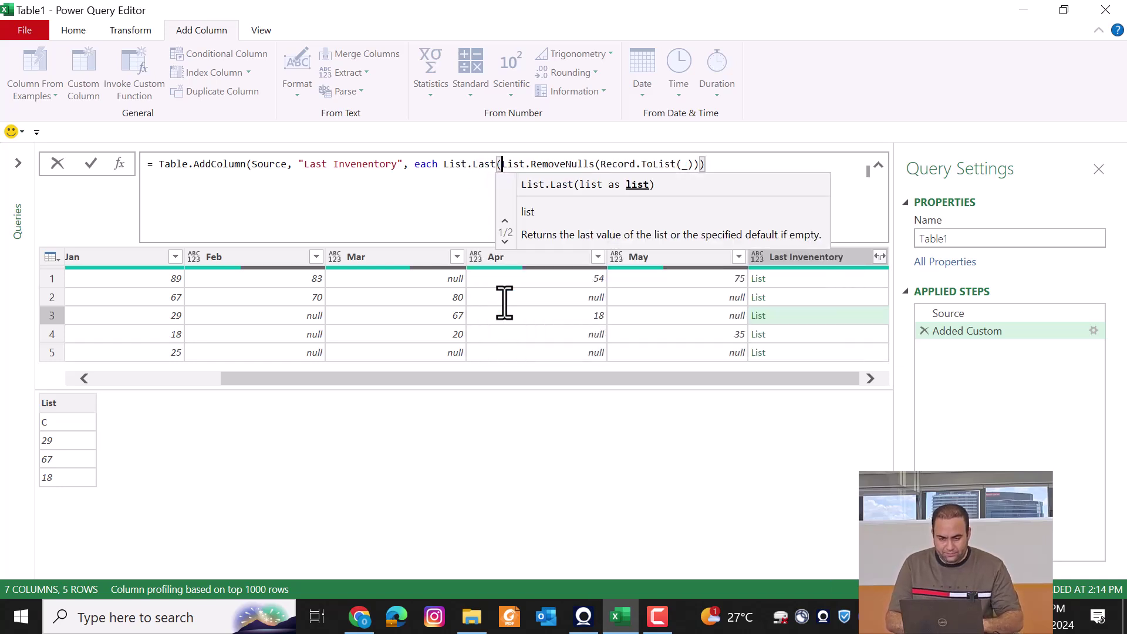
pyautogui.click(743, 161)
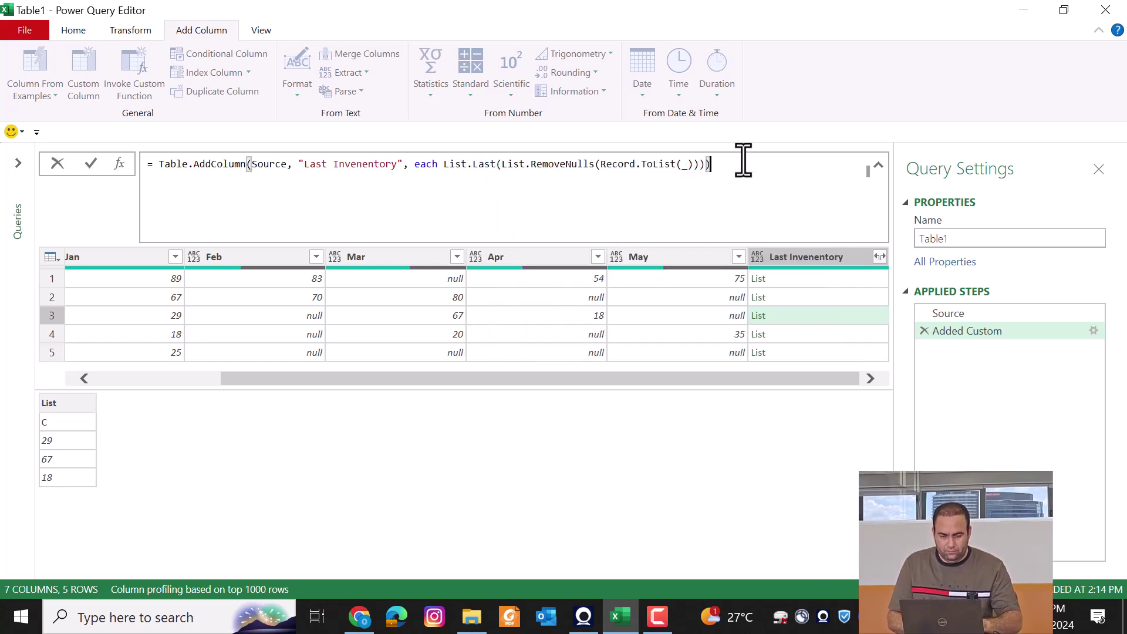
pyautogui.press('Return')
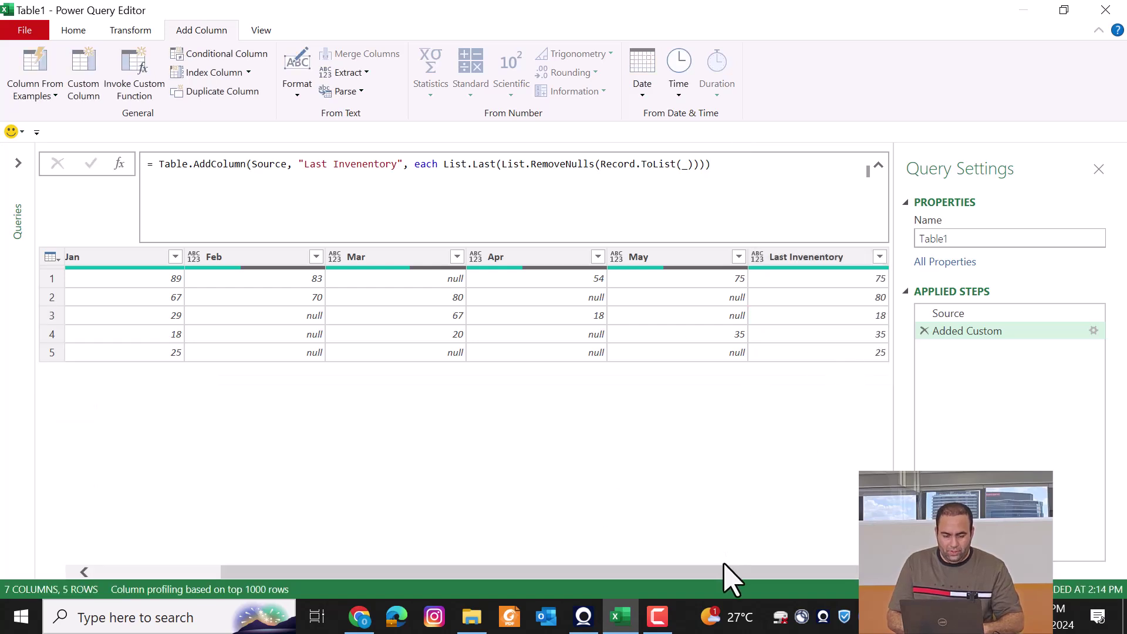